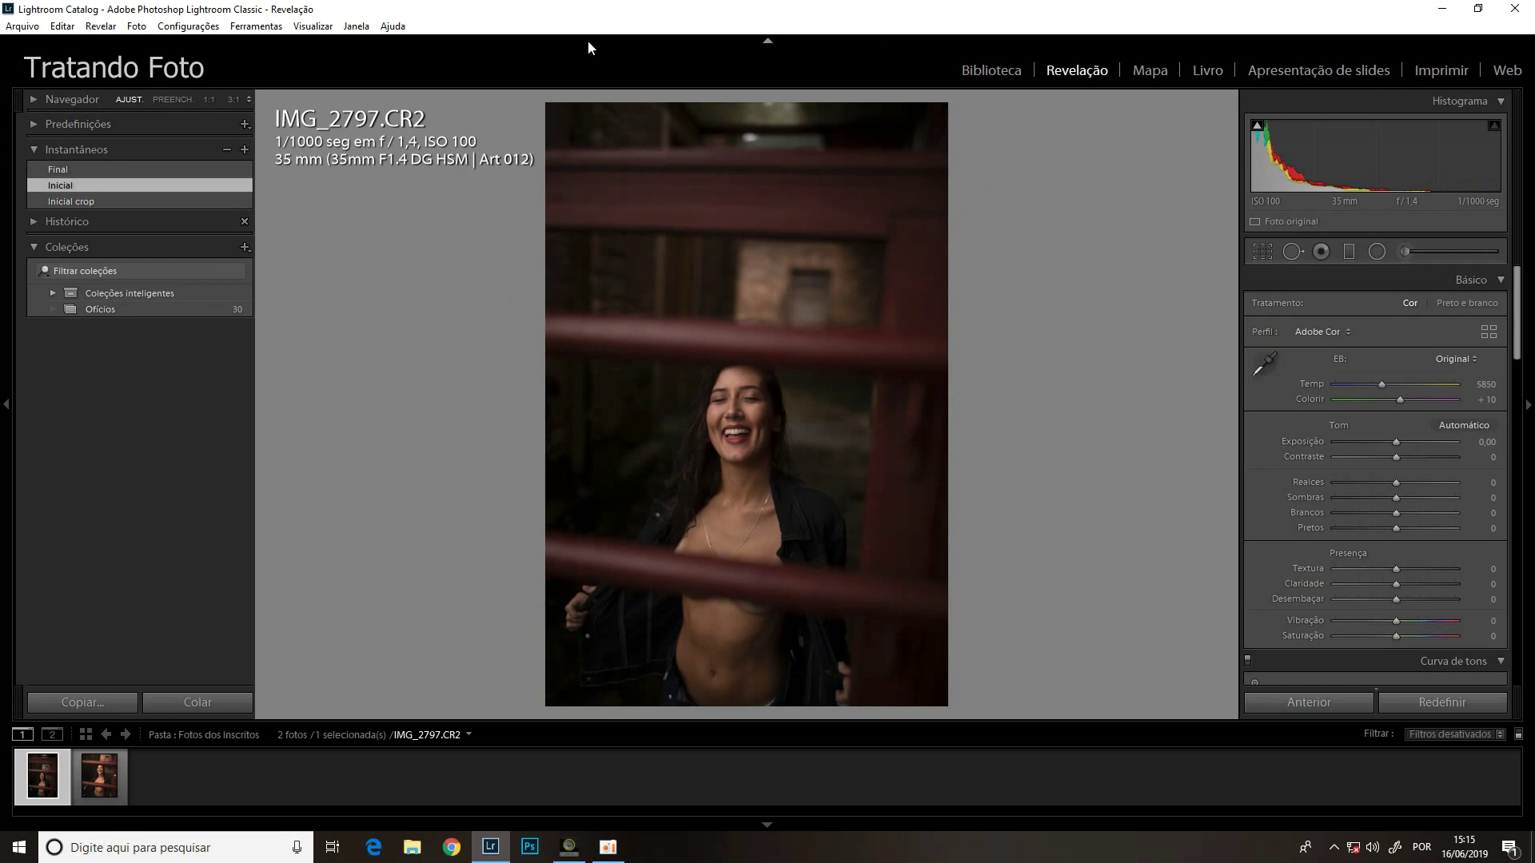
Preview the Final snapshot, then scroll through the photographer's Instagram grid of portrait posts.
left_click(192, 170)
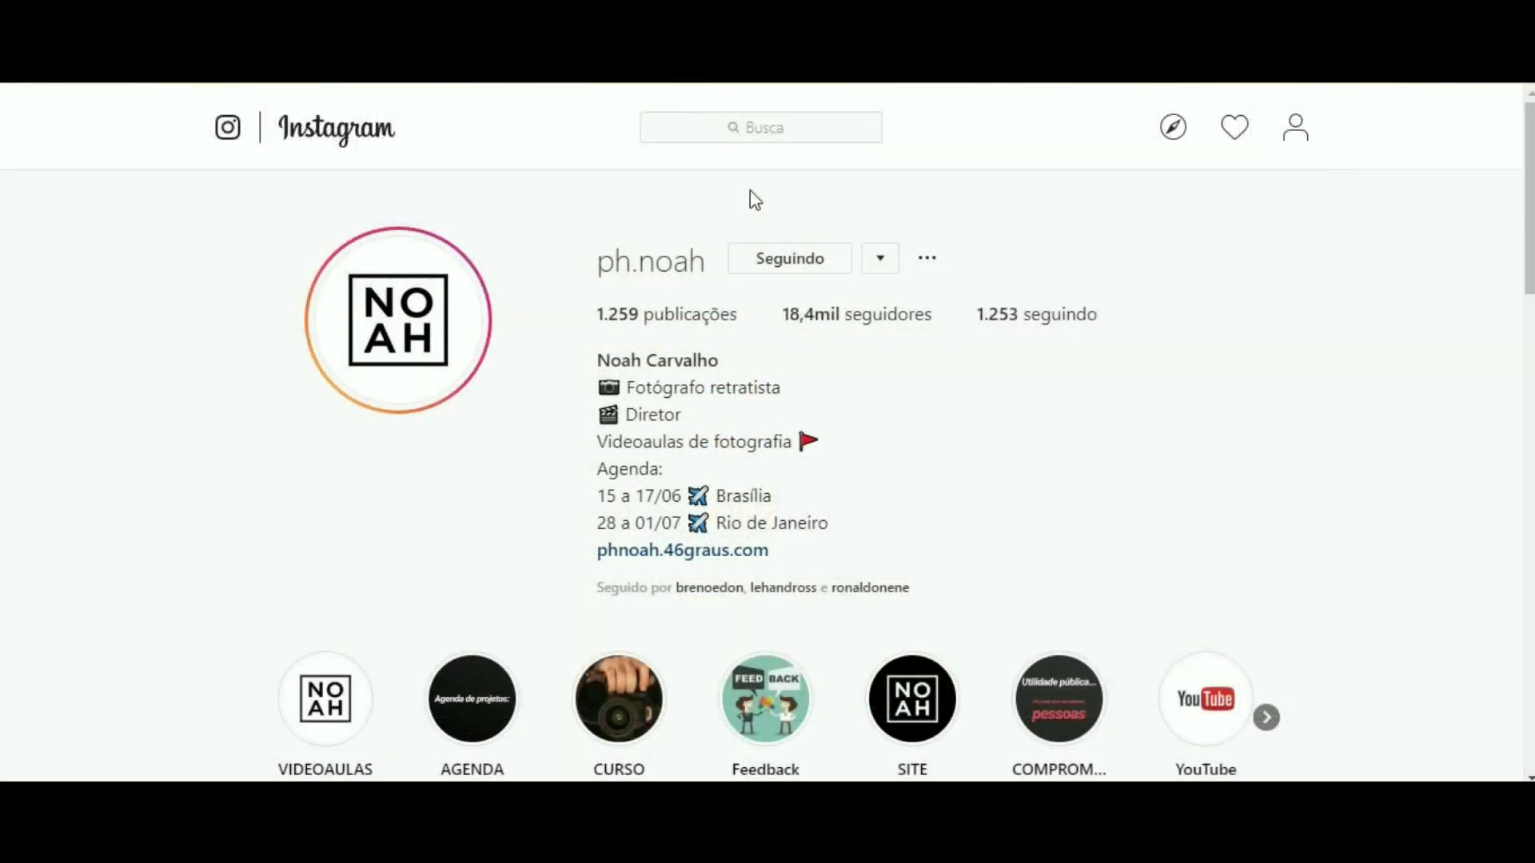
scroll(751, 196, "down", 1)
scroll(751, 196, "down", 3)
scroll(751, 195, "down", 4)
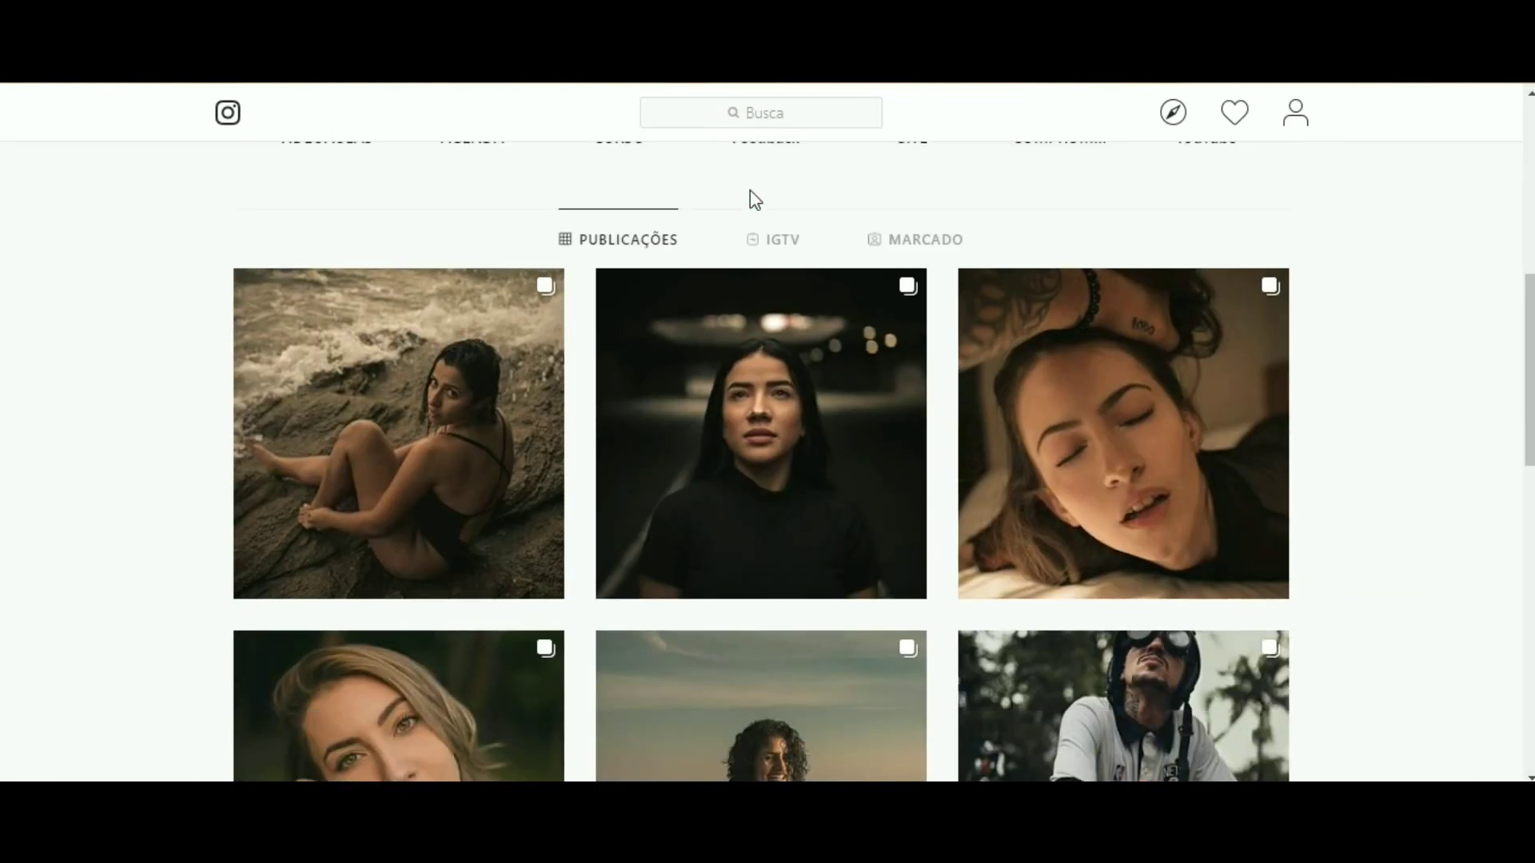
scroll(750, 192, "down", 2)
scroll(750, 192, "down", 4)
scroll(750, 192, "down", 2)
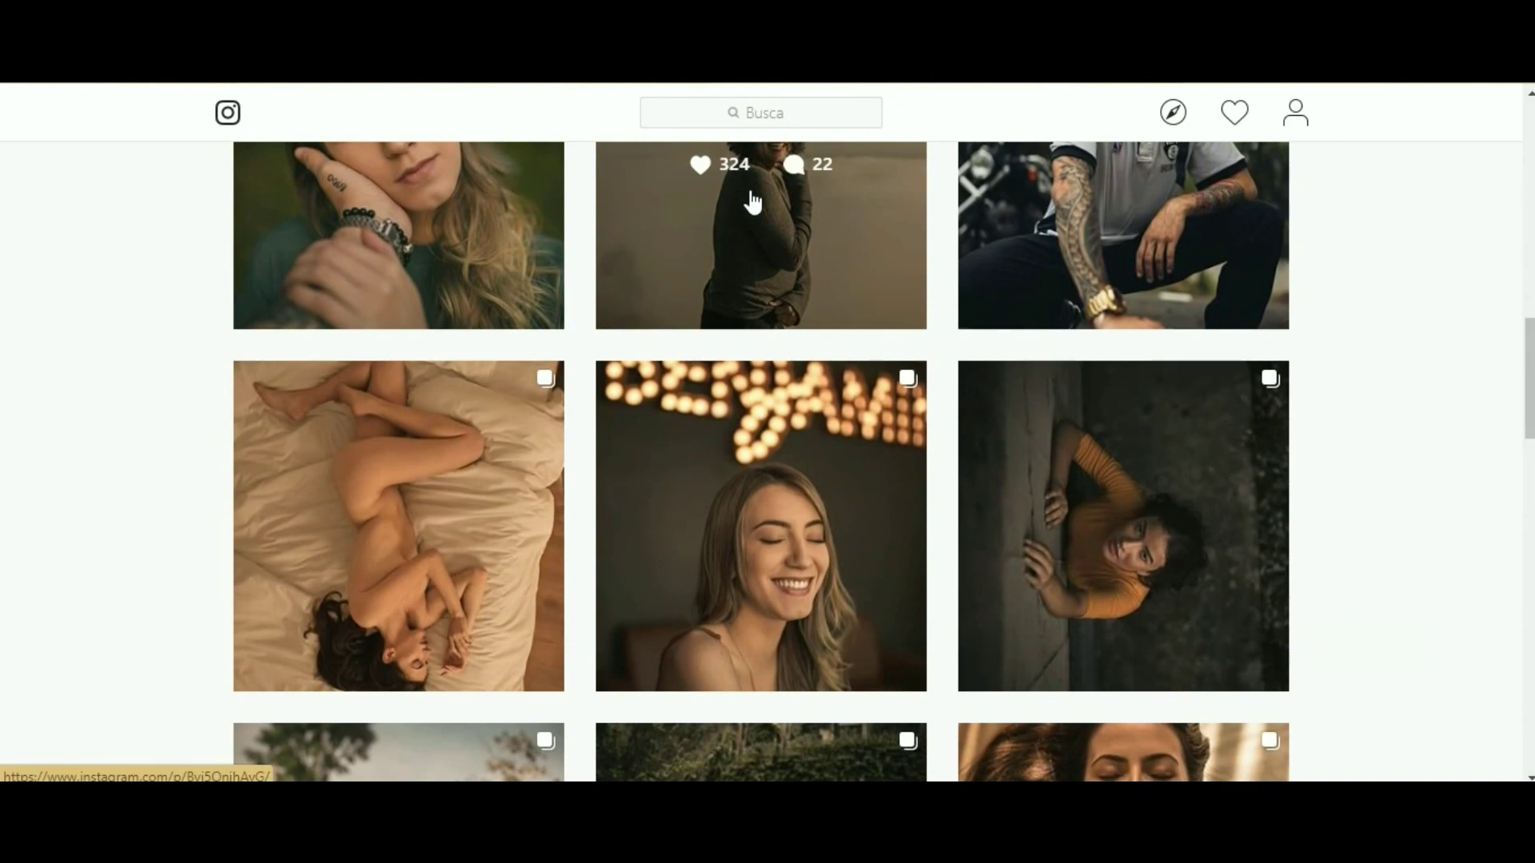
scroll(751, 201, "down", 1)
scroll(752, 201, "down", 1)
scroll(751, 202, "down", 5)
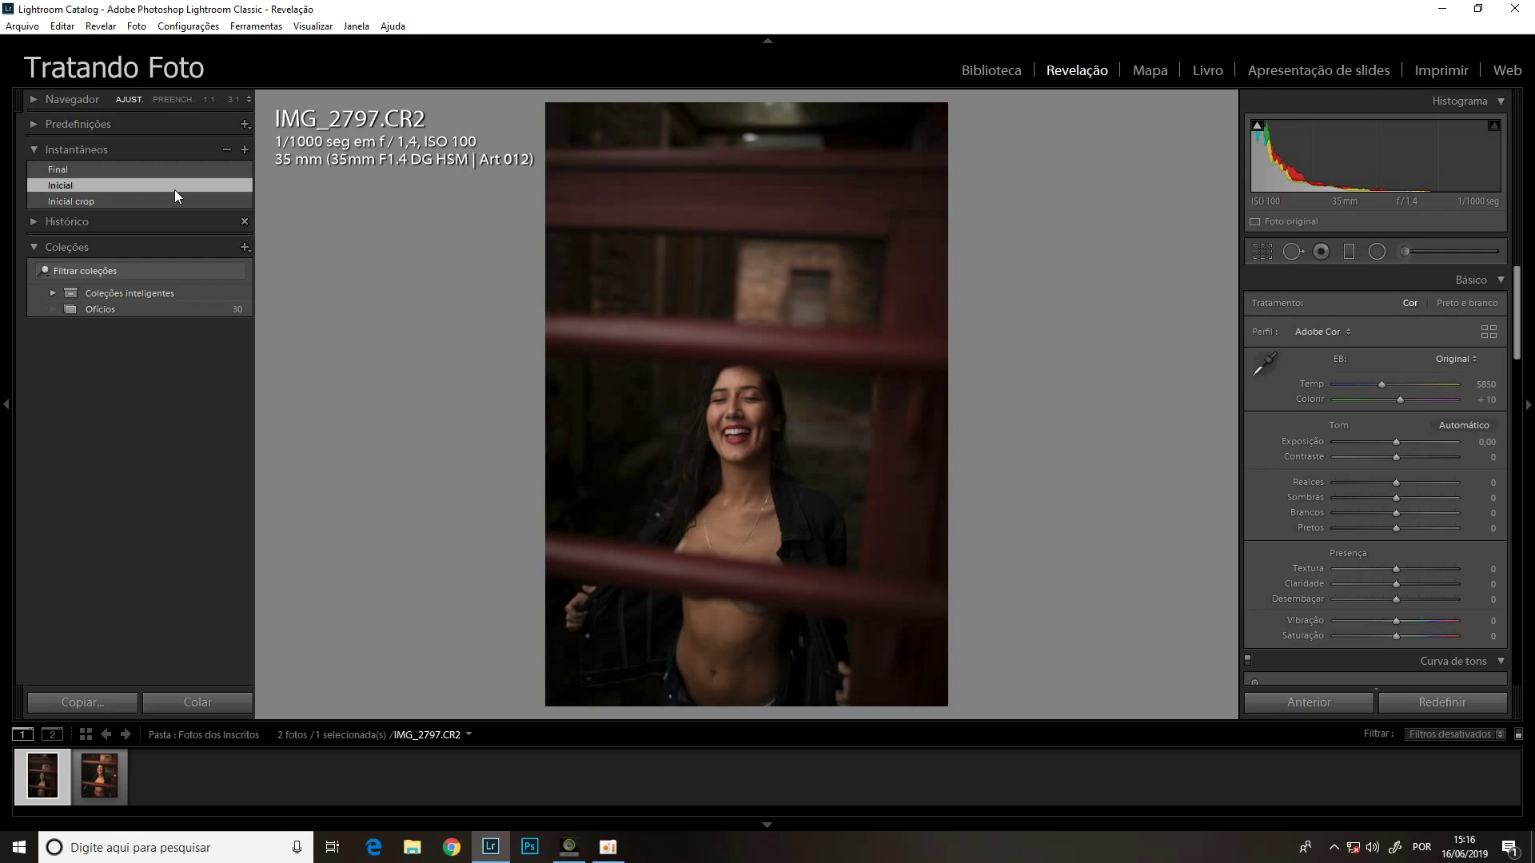
Crop IMG_2797.CR2 in from the top and right, checking the framing against Noah final.jpg.
key("Right")
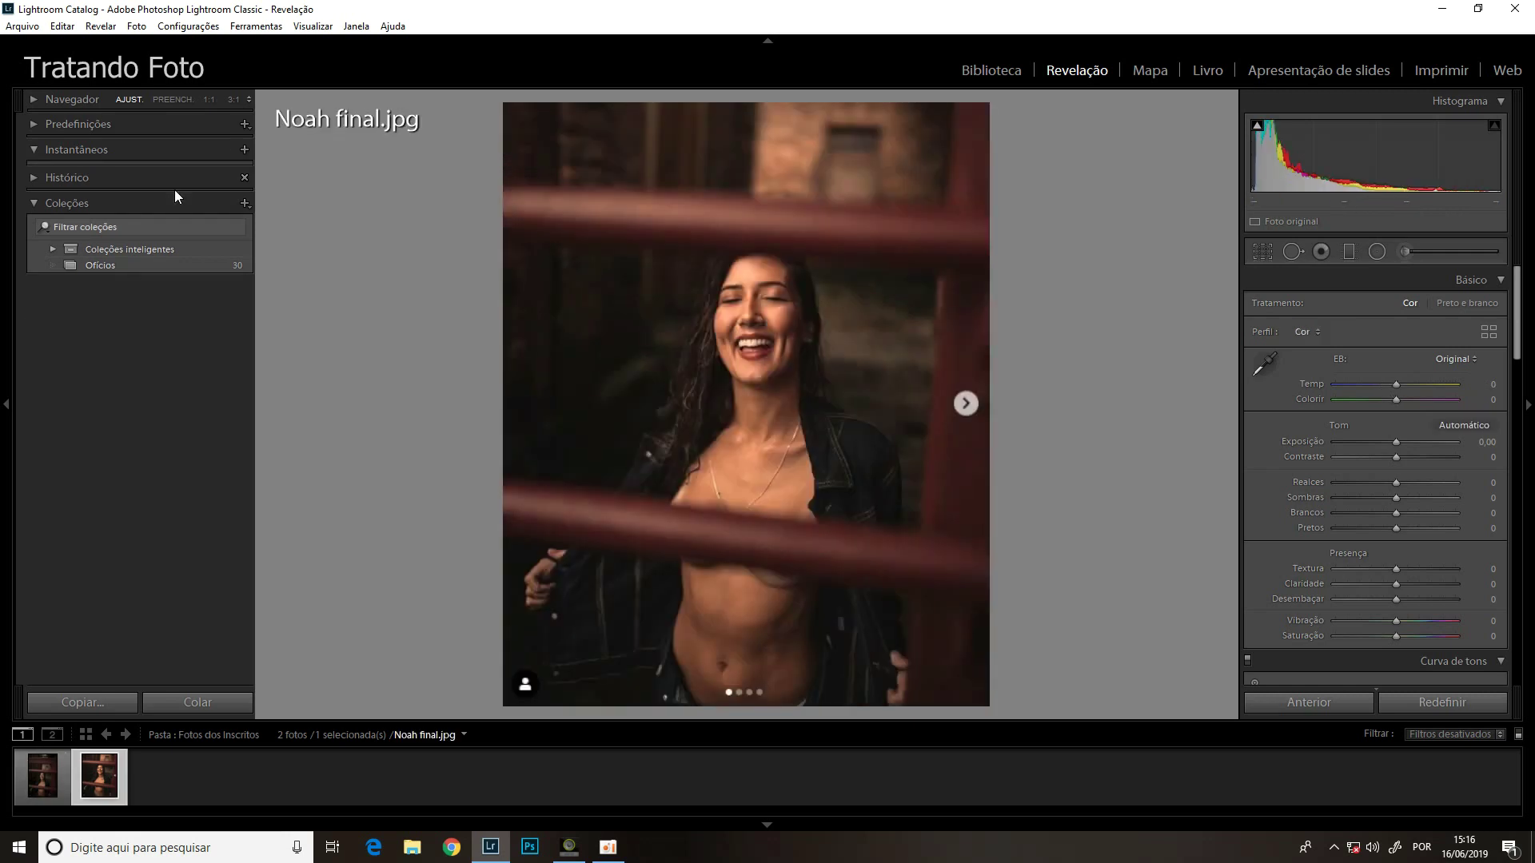
key("Left")
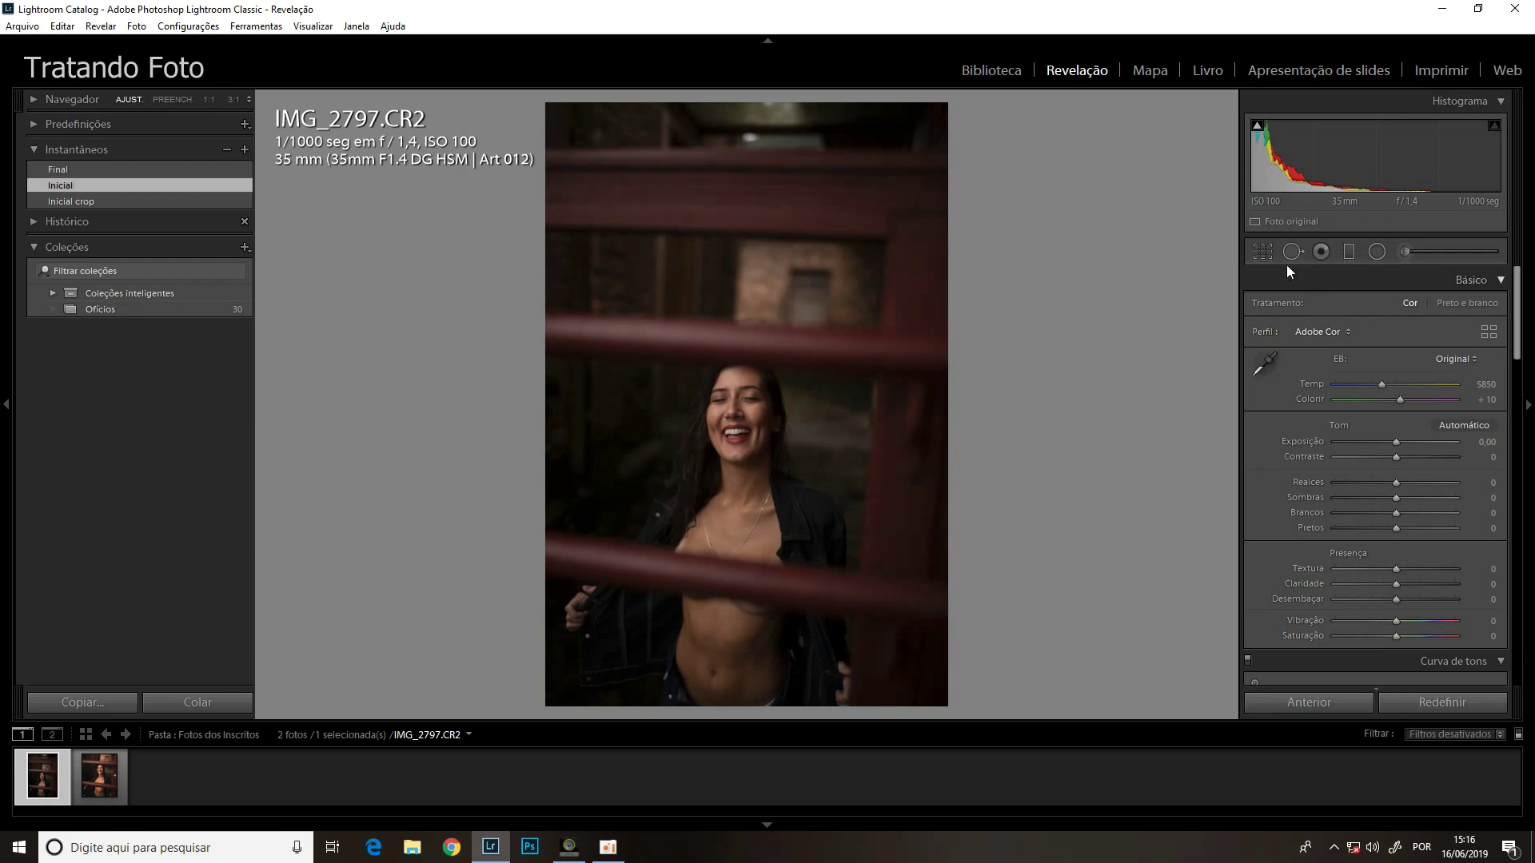
left_click(1254, 252)
left_click_drag(746, 103, 745, 231)
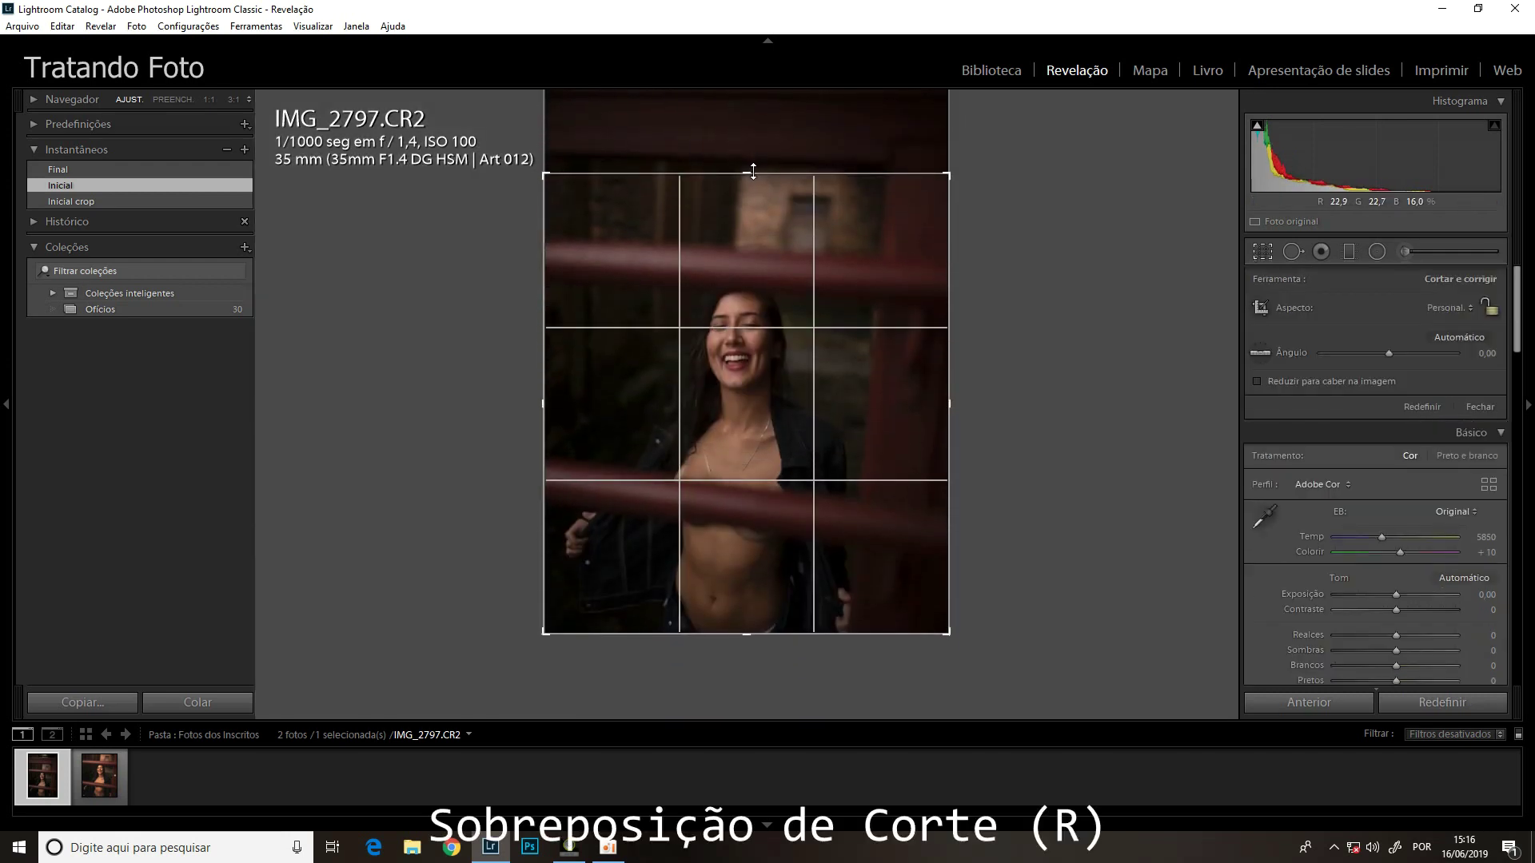
left_click_drag(945, 401, 915, 401)
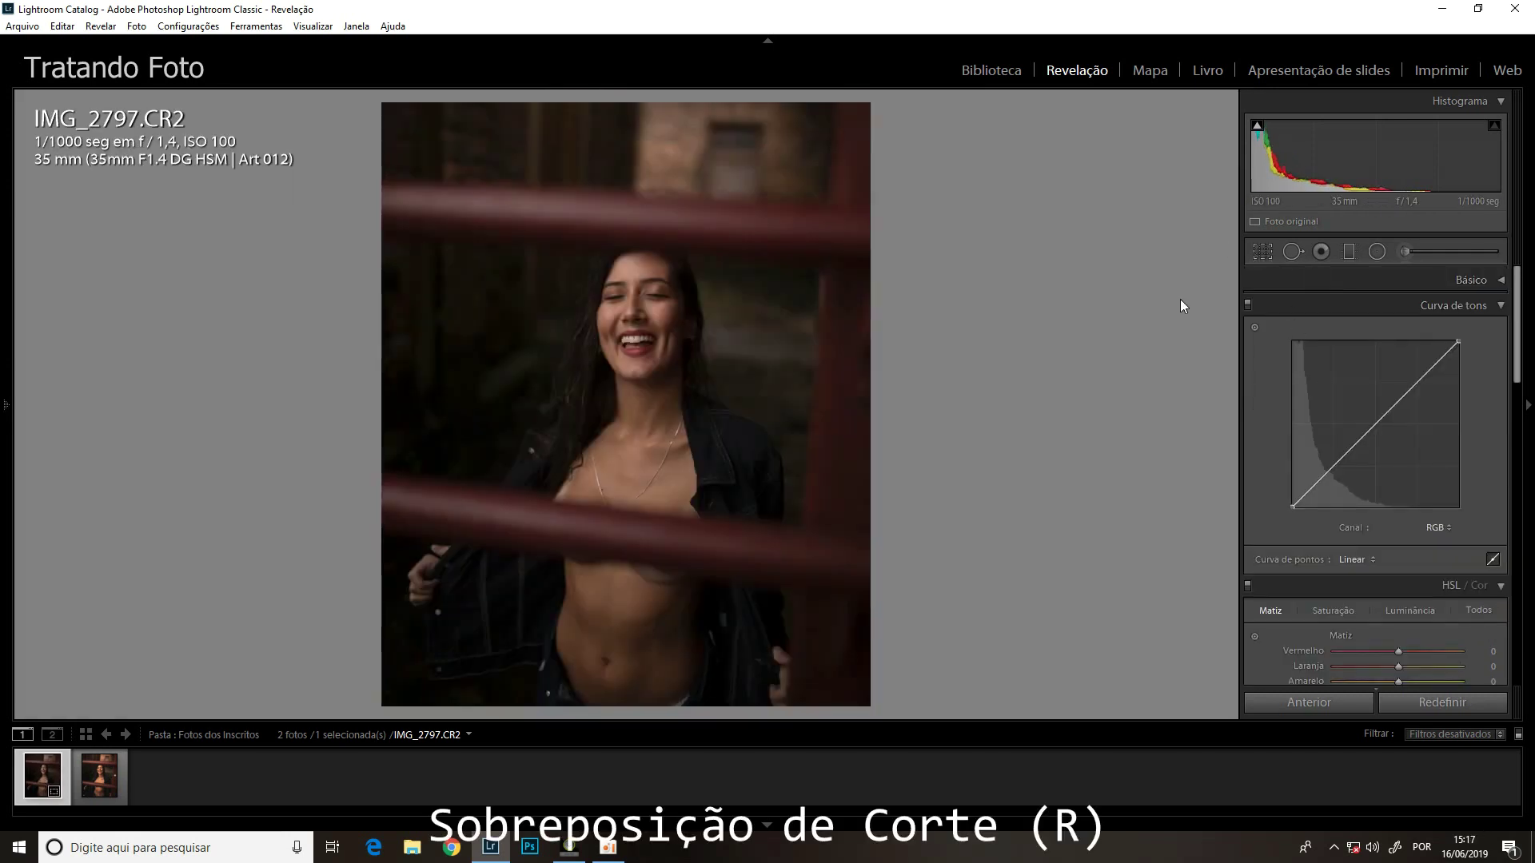
key("Right")
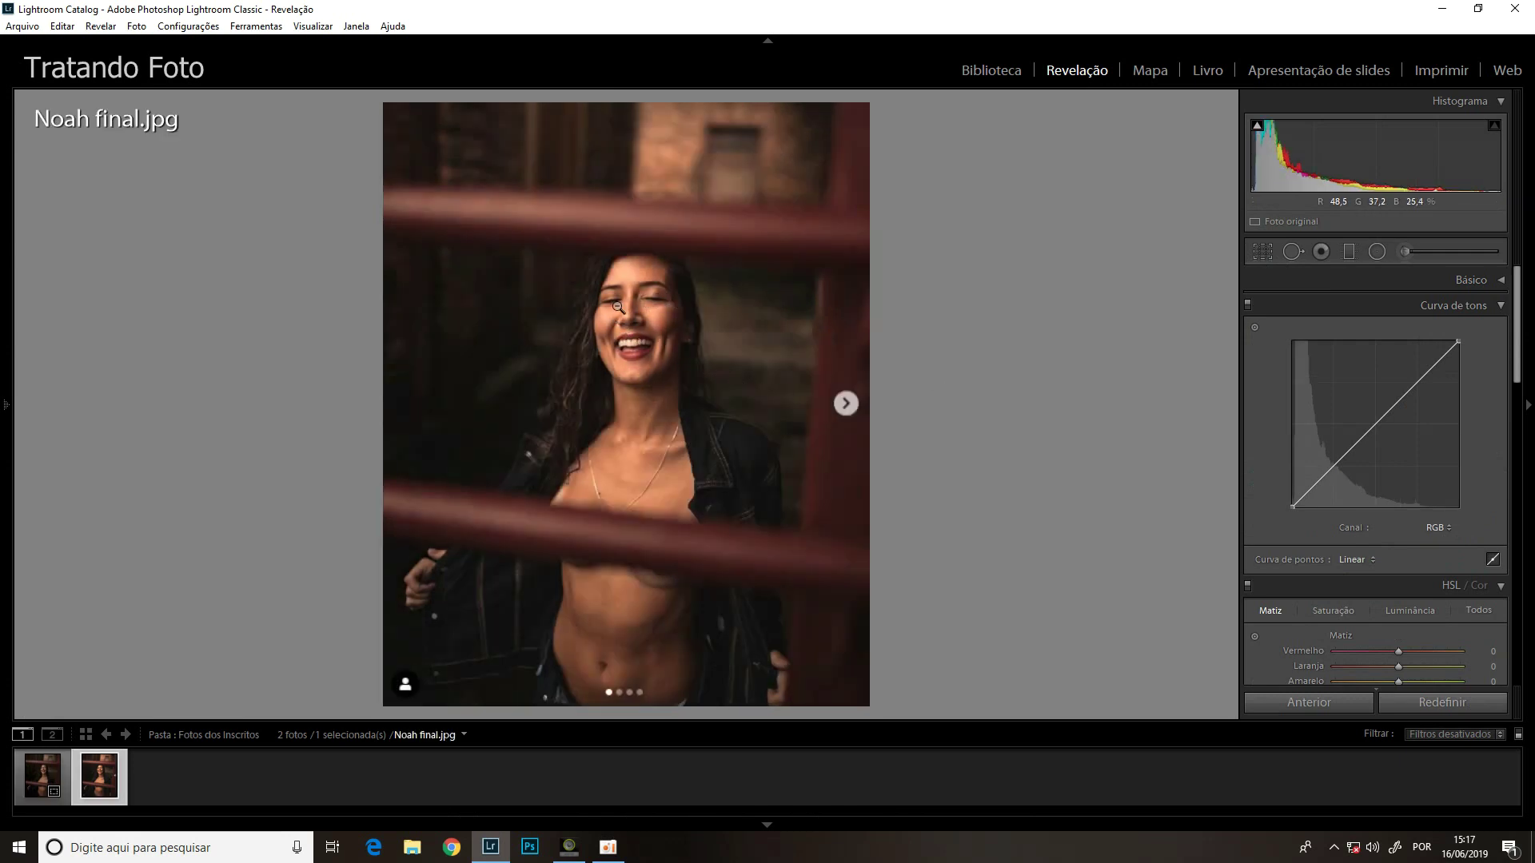
key("Left")
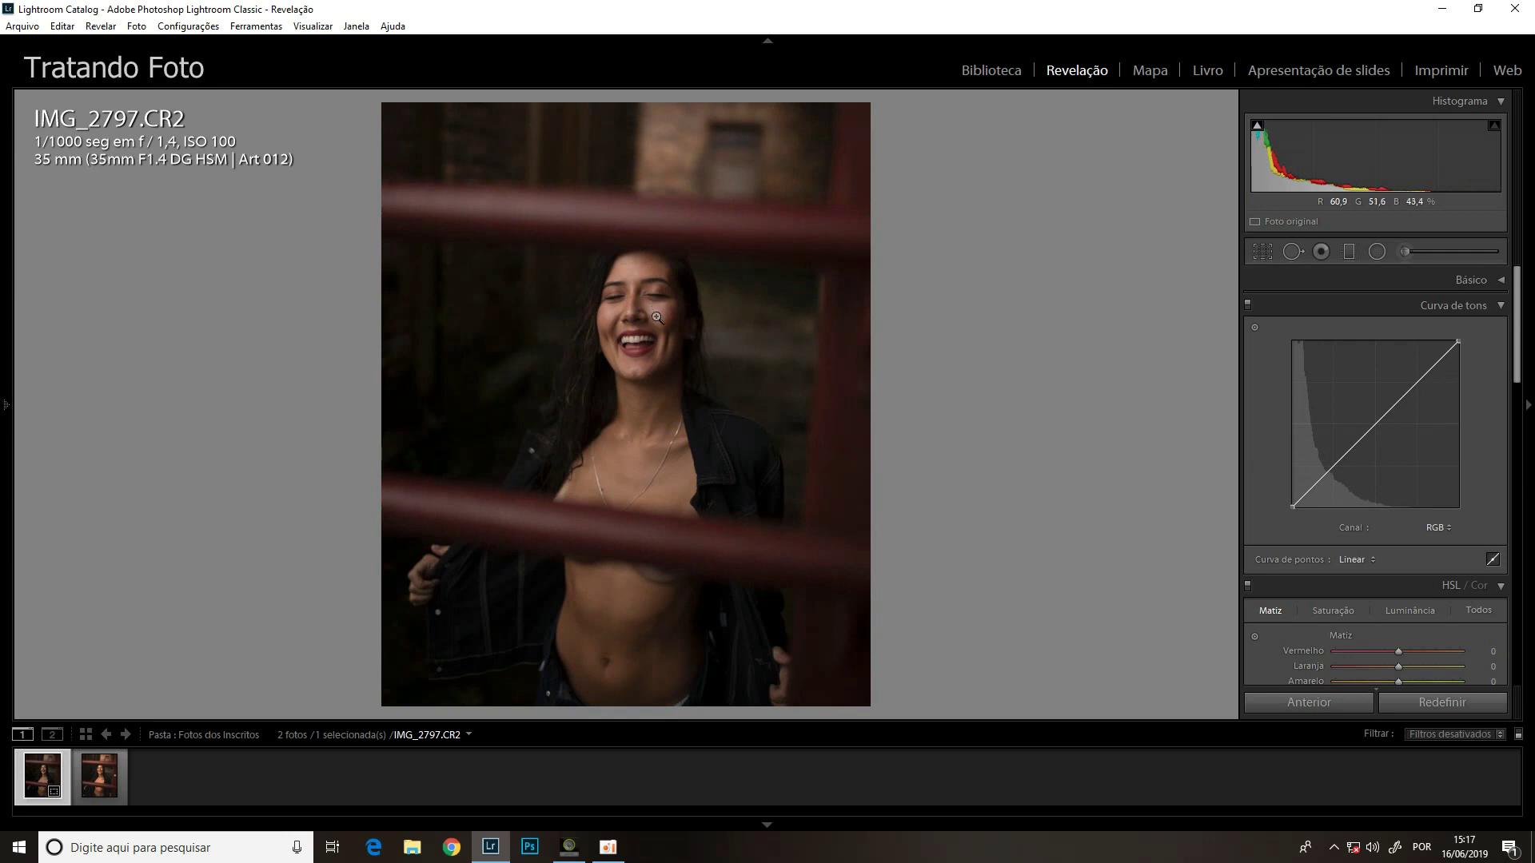
key("z")
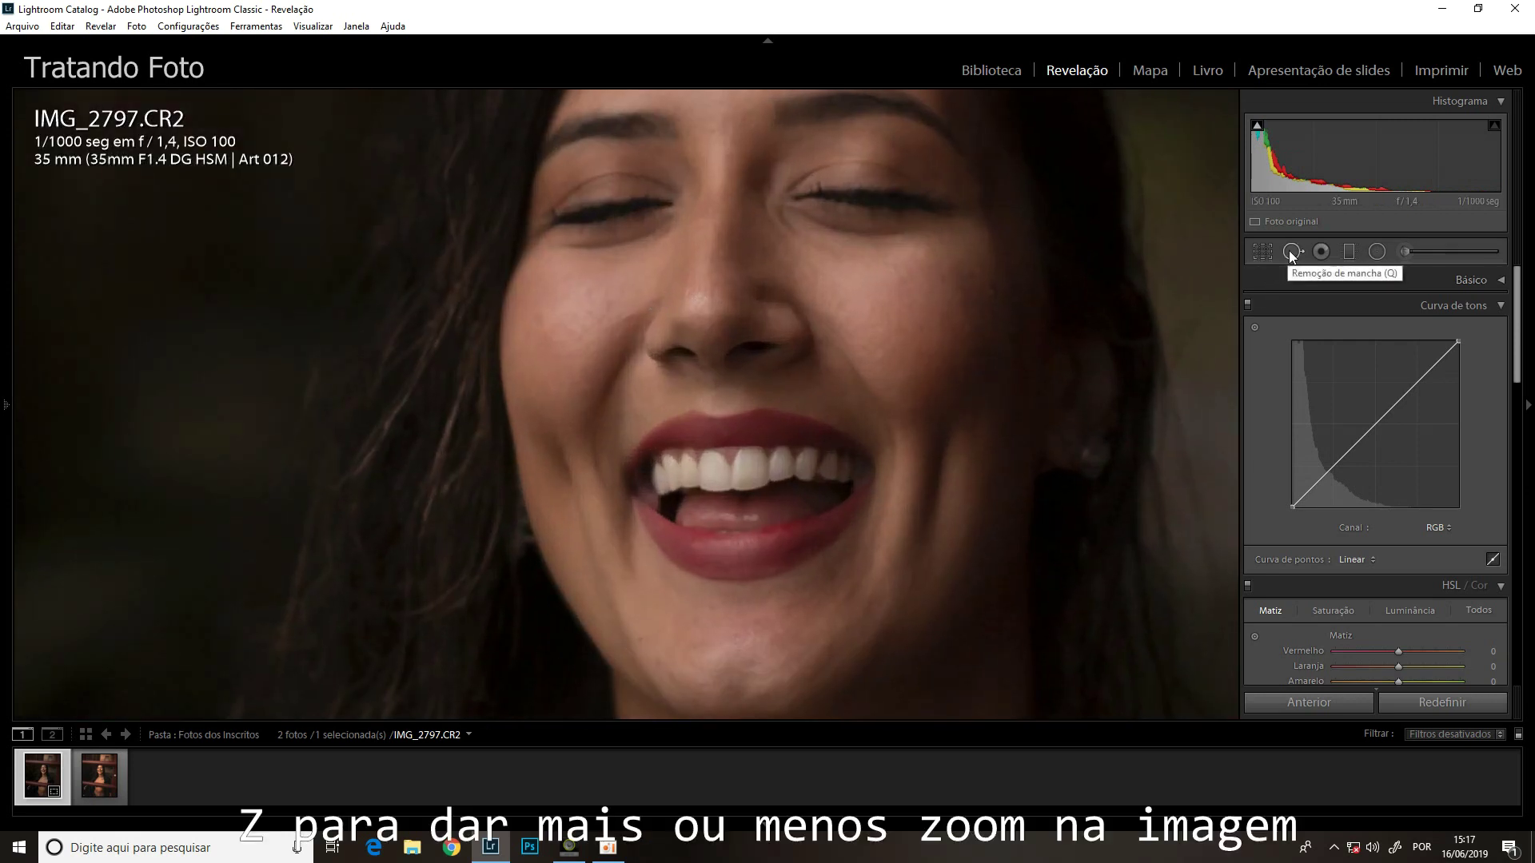
Heal the shadow under one eye from the left cheek at 70 opacity.
left_click(1291, 253)
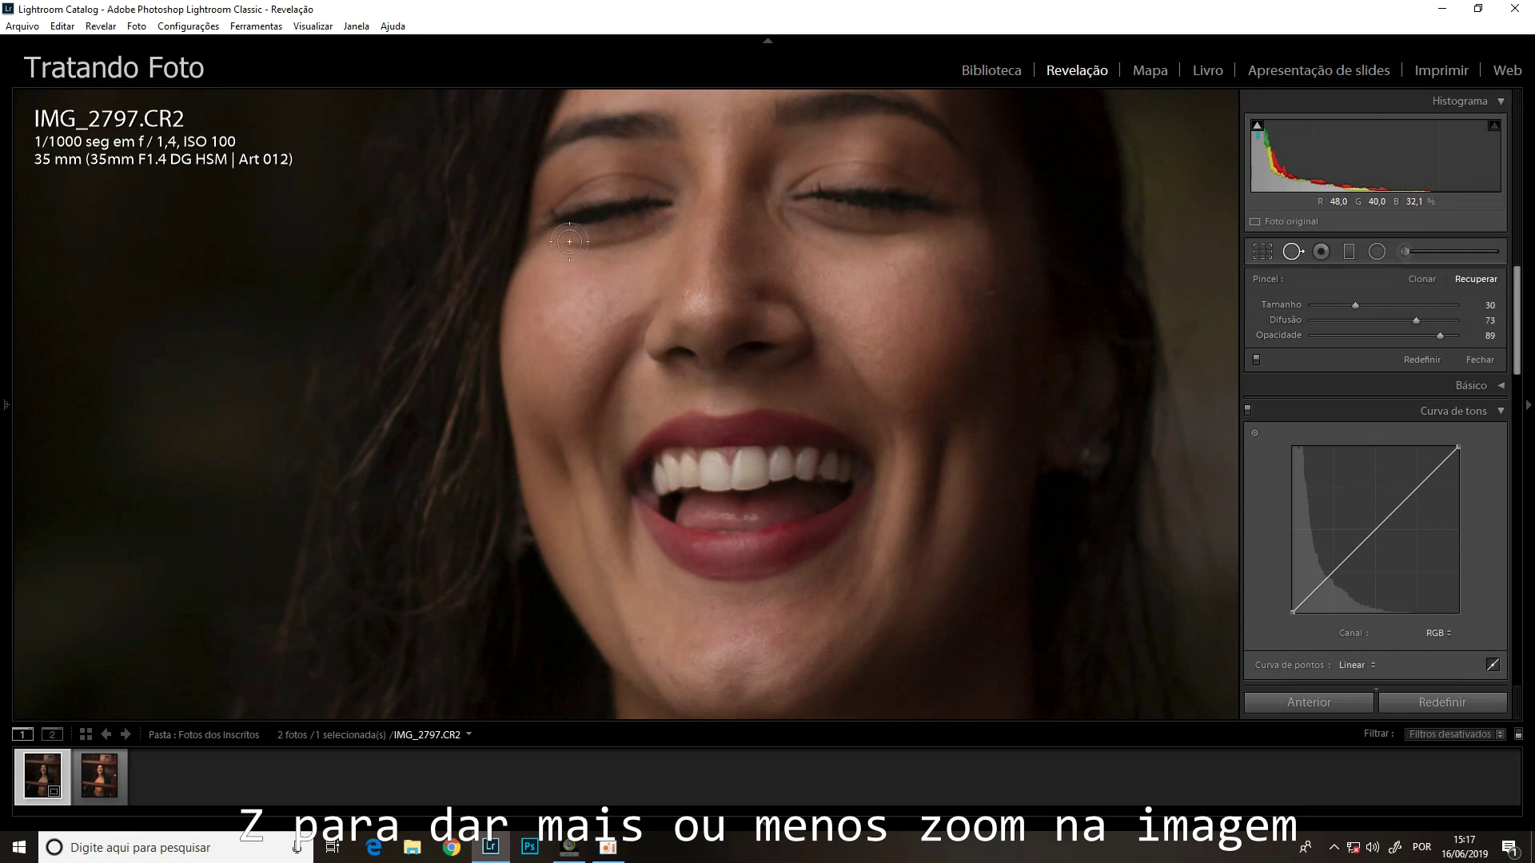
left_click_drag(569, 242, 663, 231)
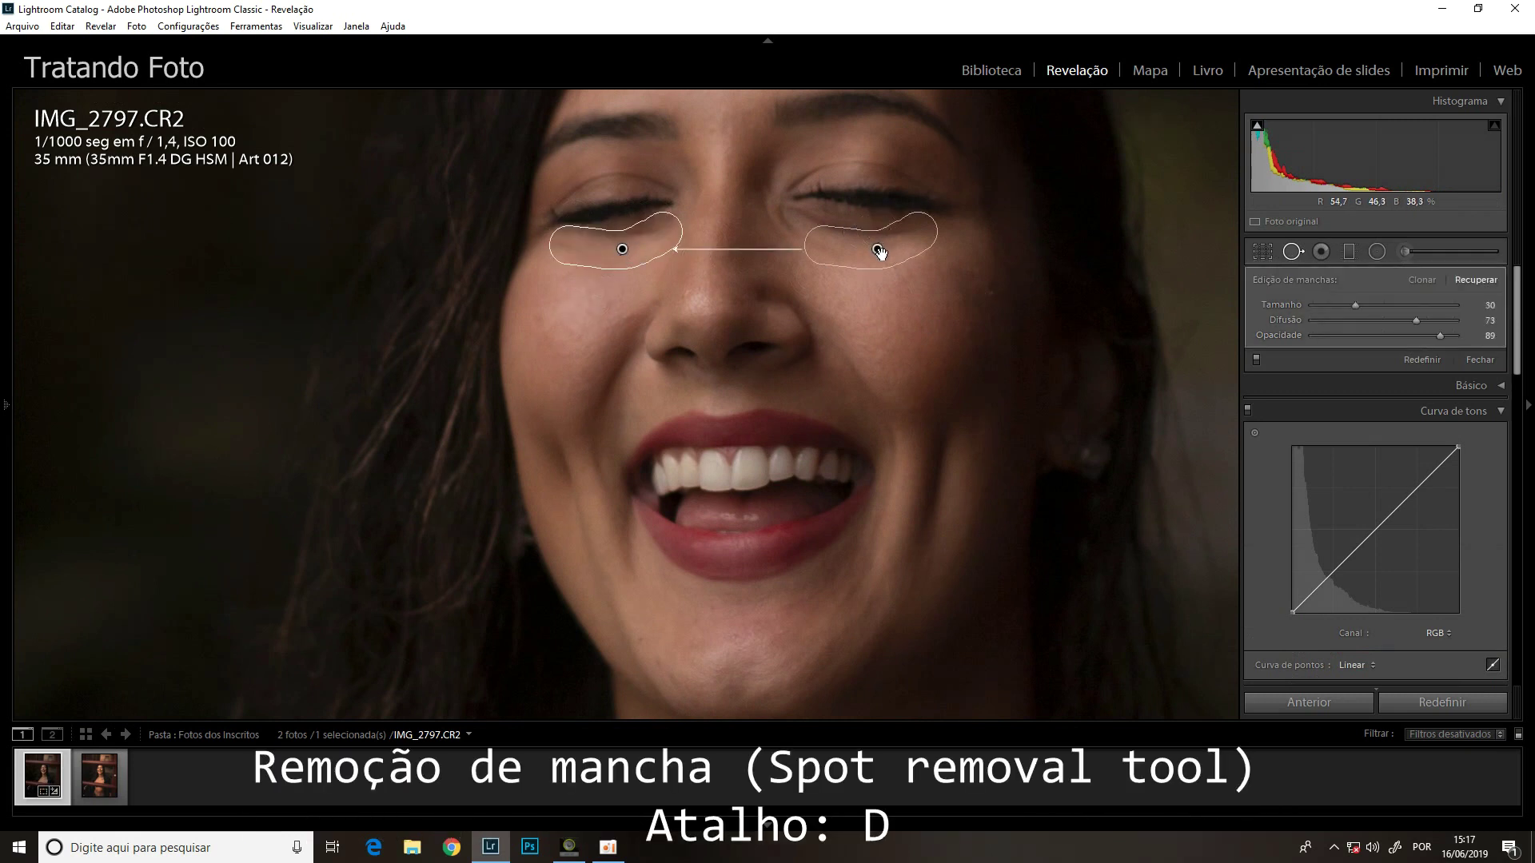
mouse_move(879, 252)
left_mouse_down()
mouse_move(576, 284)
mouse_move(588, 293)
left_mouse_up()
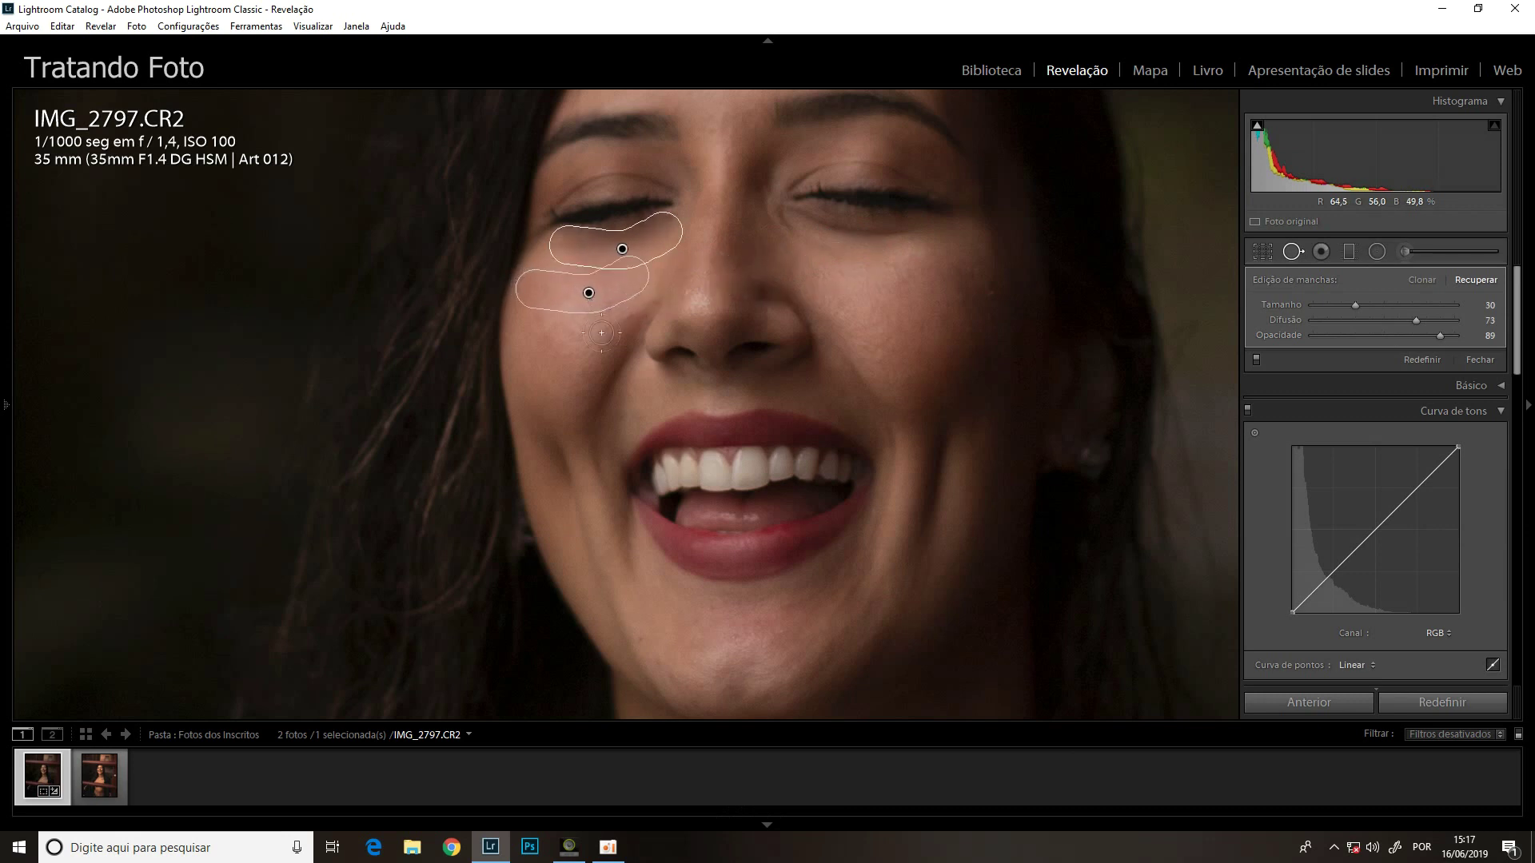
mouse_move(1394, 336)
left_mouse_down()
mouse_move(1329, 336)
mouse_move(1445, 351)
mouse_move(1406, 345)
left_mouse_up()
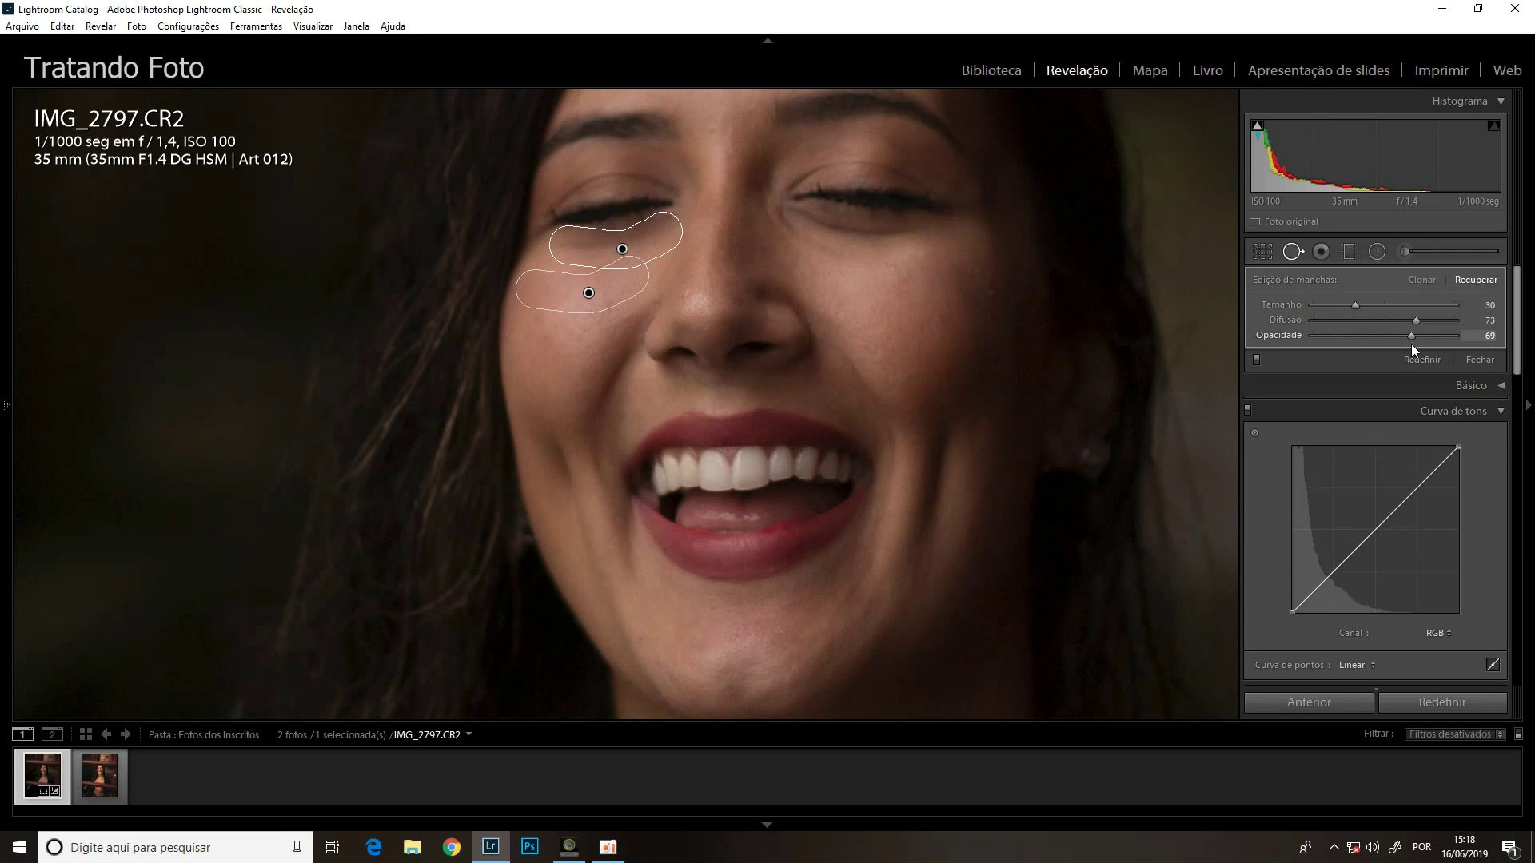
left_click_drag(1413, 345, 1412, 344)
Heal the other under-eye shadow from the cheek and toggle healing to compare.
left_click_drag(797, 217, 908, 228)
left_click_drag(689, 384, 890, 300)
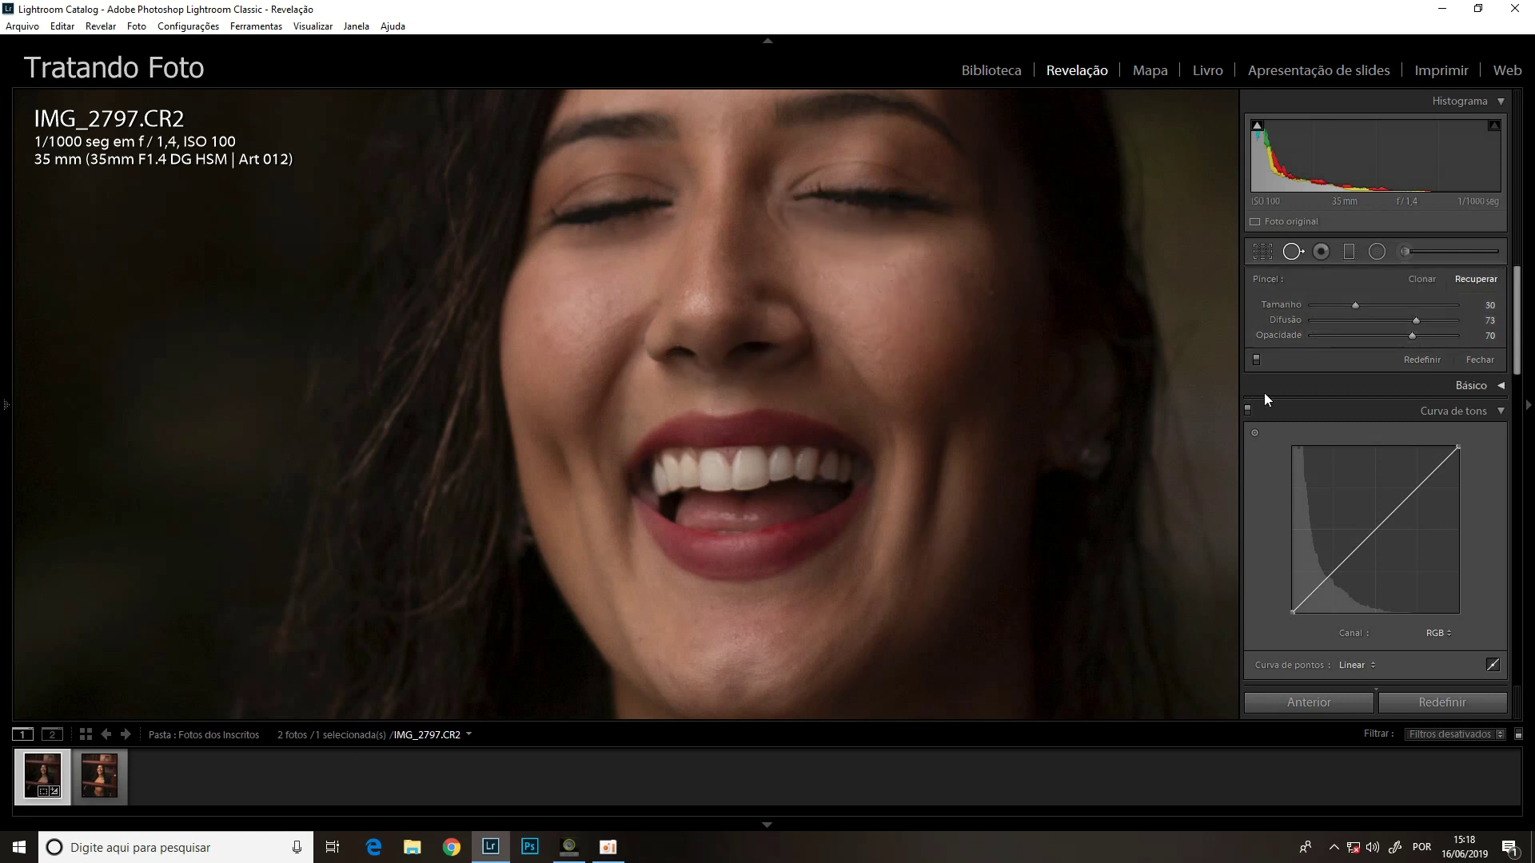
left_click(1254, 359)
Zoom to fit and raise Exposure to +0,80 in the Basic panel.
key("q")
left_click(1237, 363)
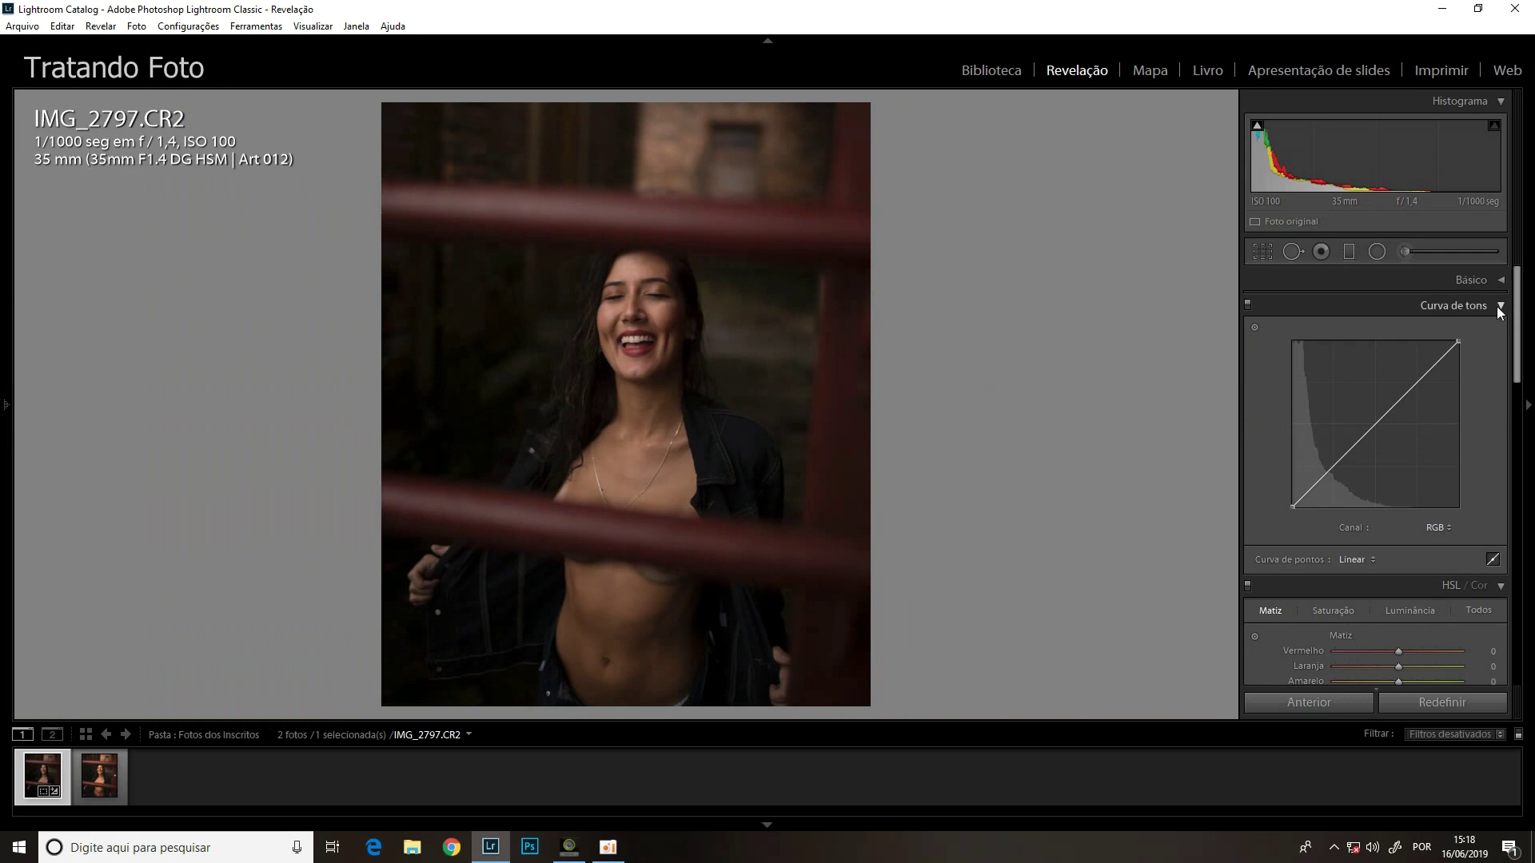
left_click(1501, 280)
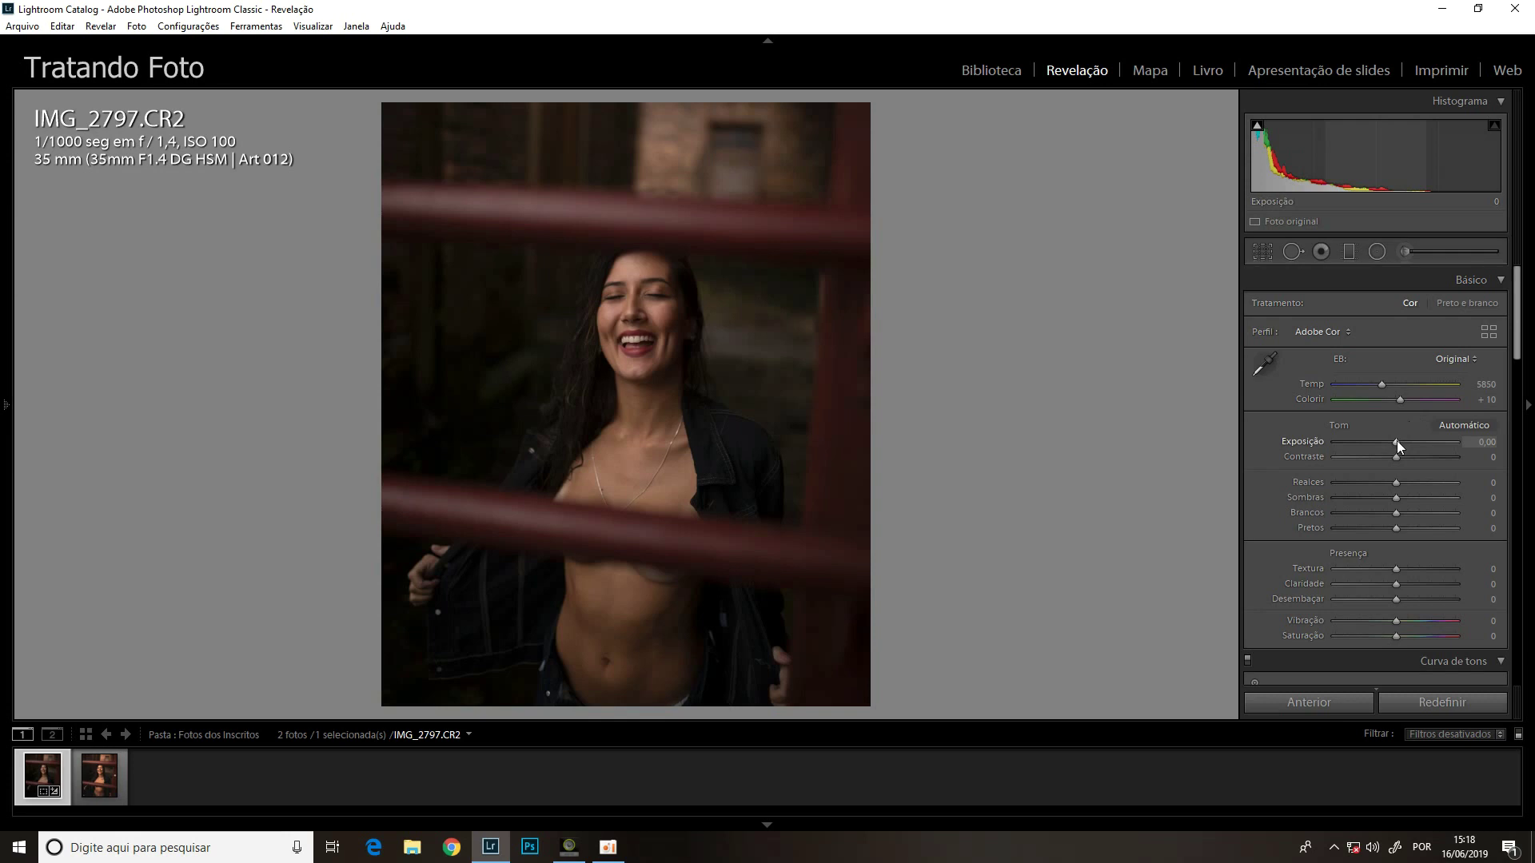
key("shift+Up")
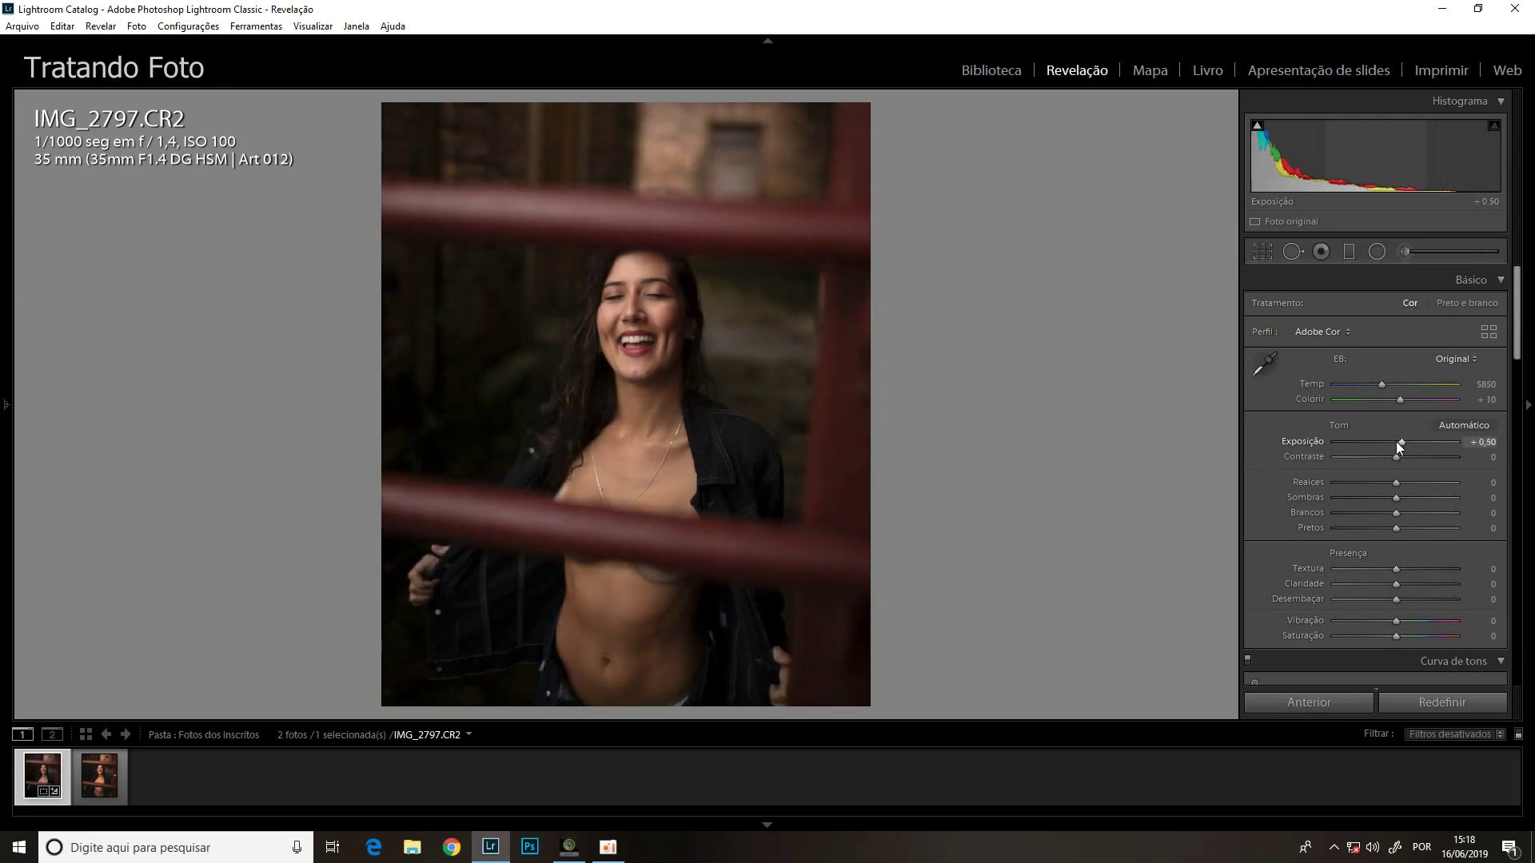
key("Up")
key("Up")
key("Up")
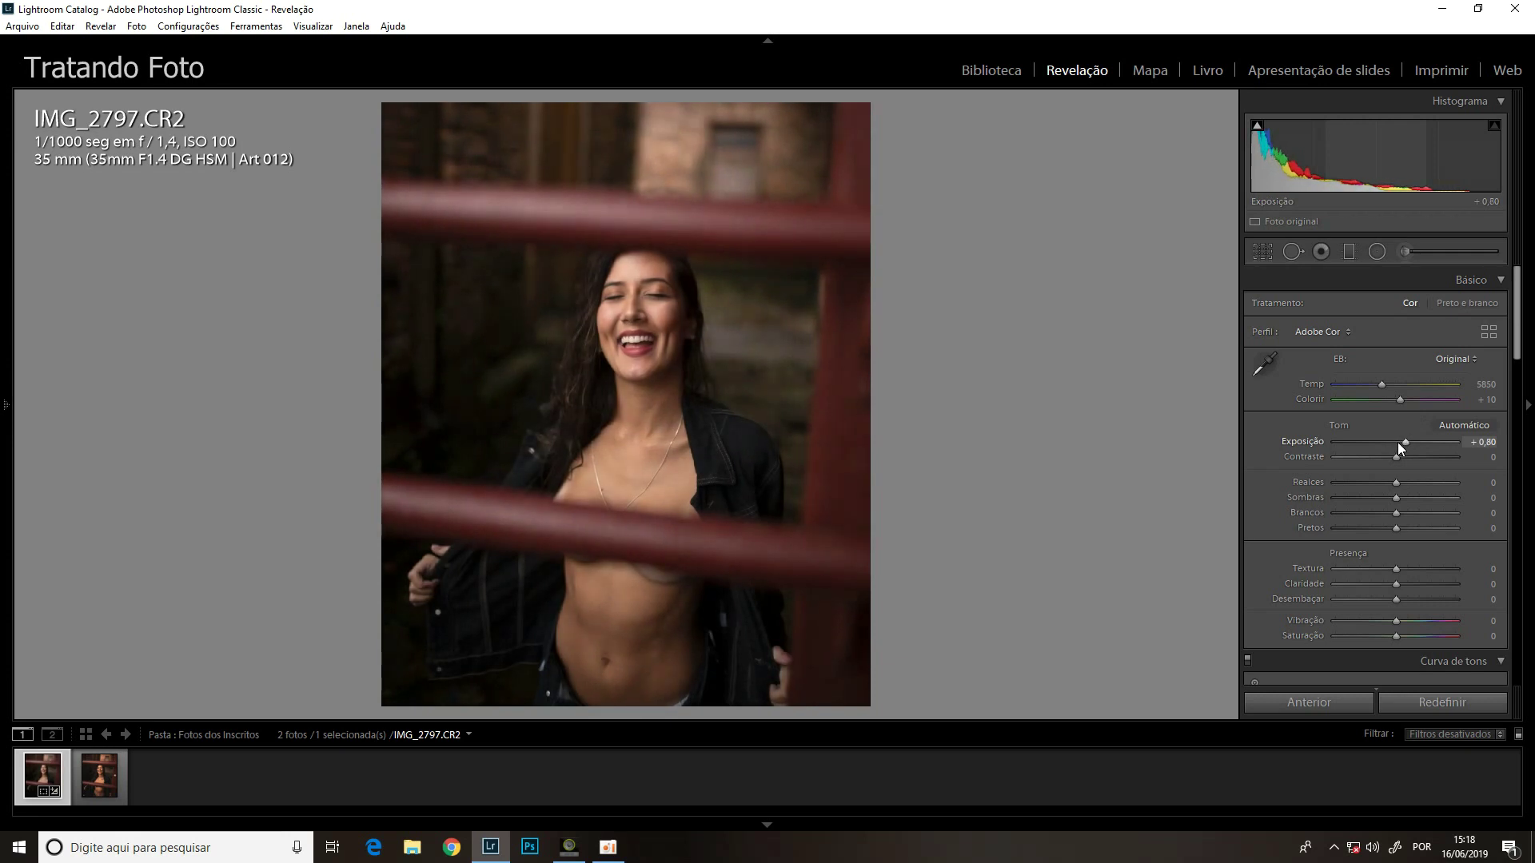
Add +25 Clarity, comparing brightness with Noah final.jpg.
key("Right")
key("Left")
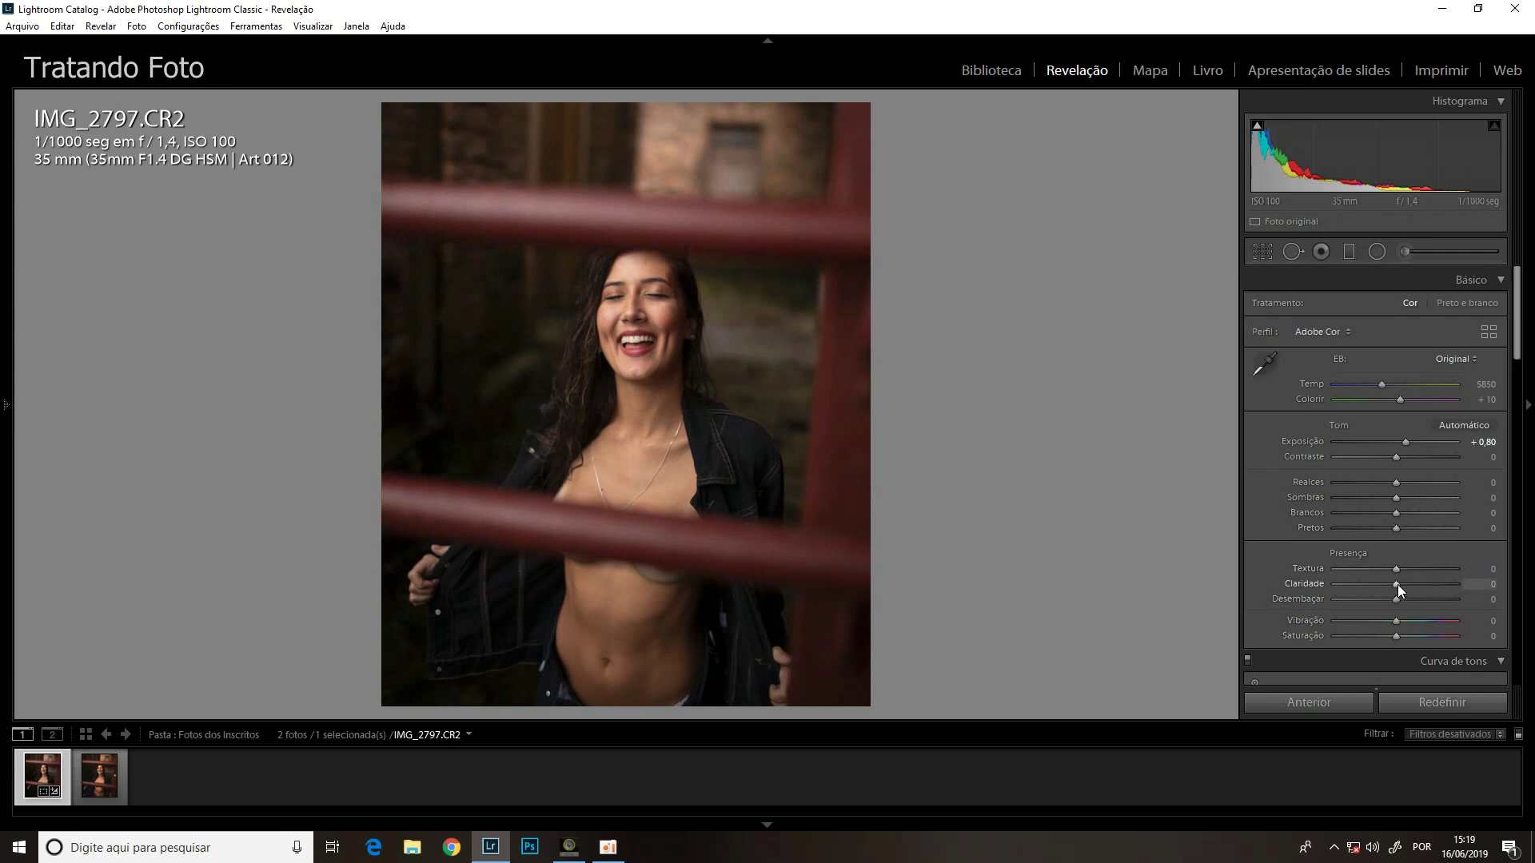
scroll(1398, 585, "up", 2)
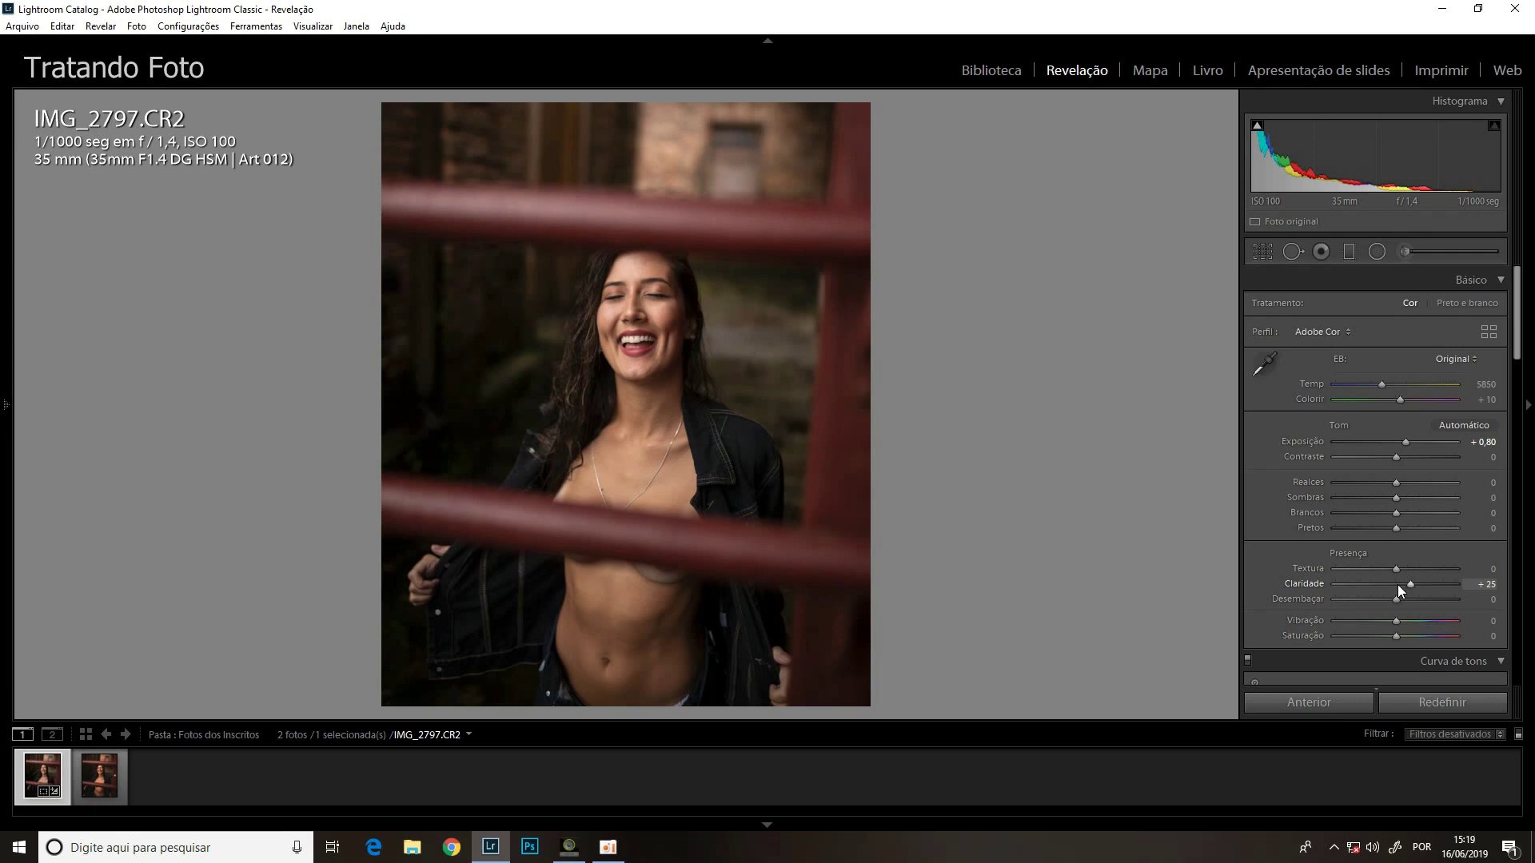
key("Right")
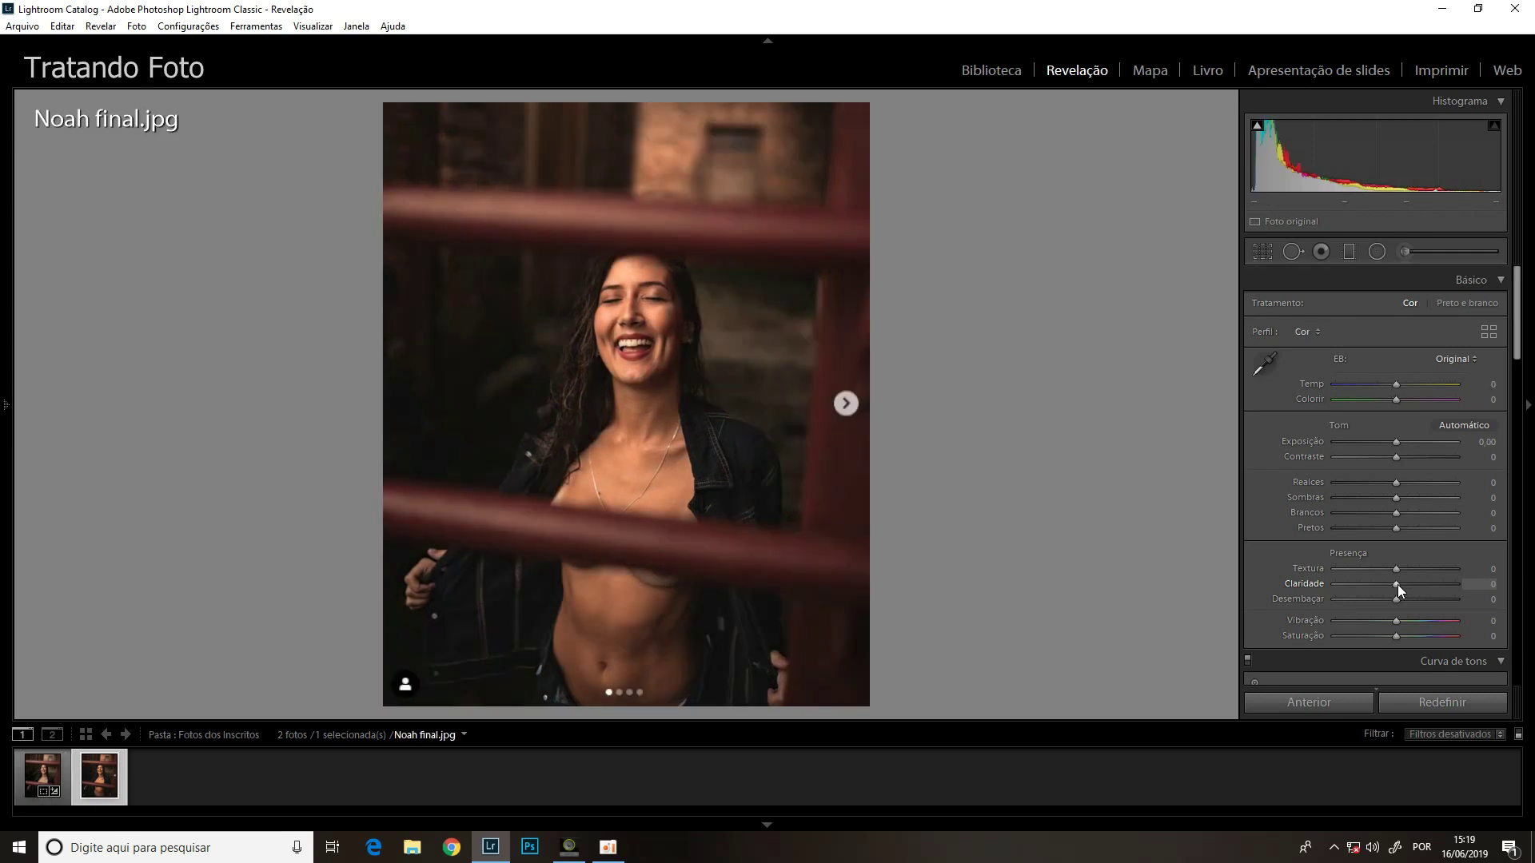
key("Left")
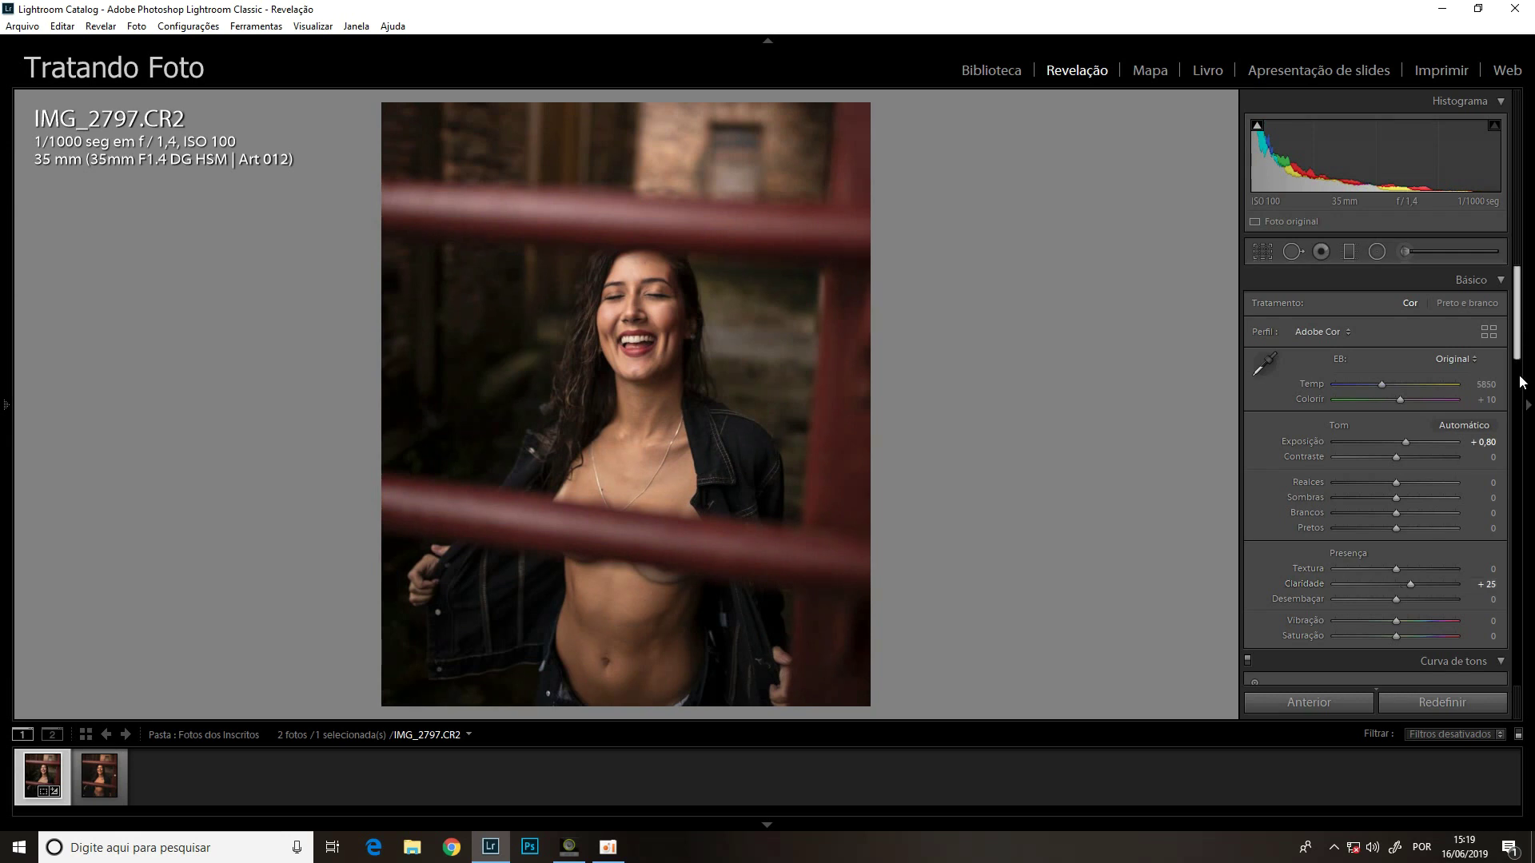
Scroll the Develop panel down and compare the edit with Noah final.jpg.
scroll(1521, 382, "down", 5)
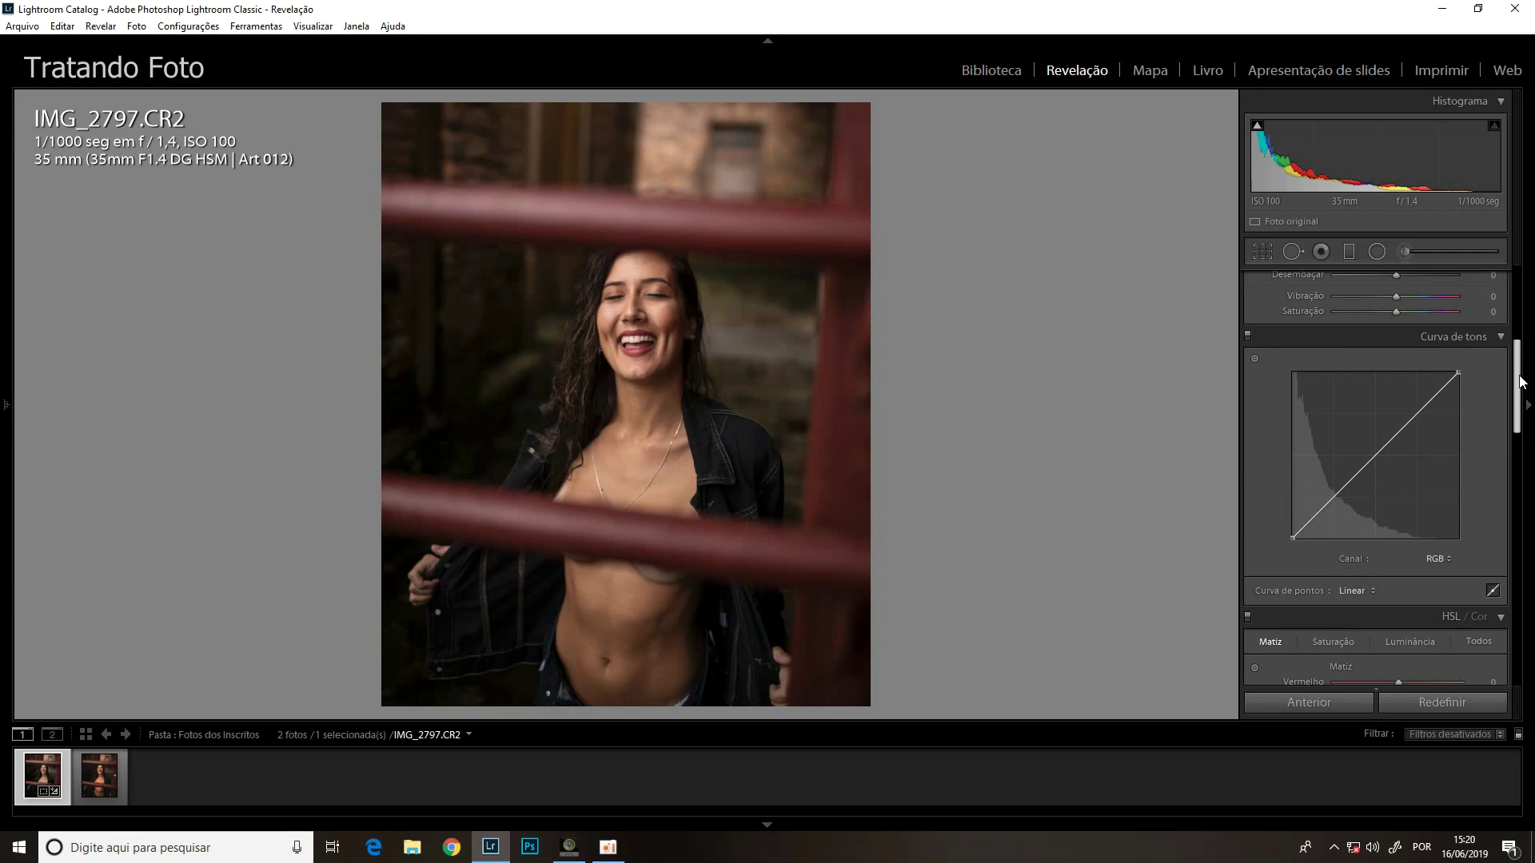
key("Right")
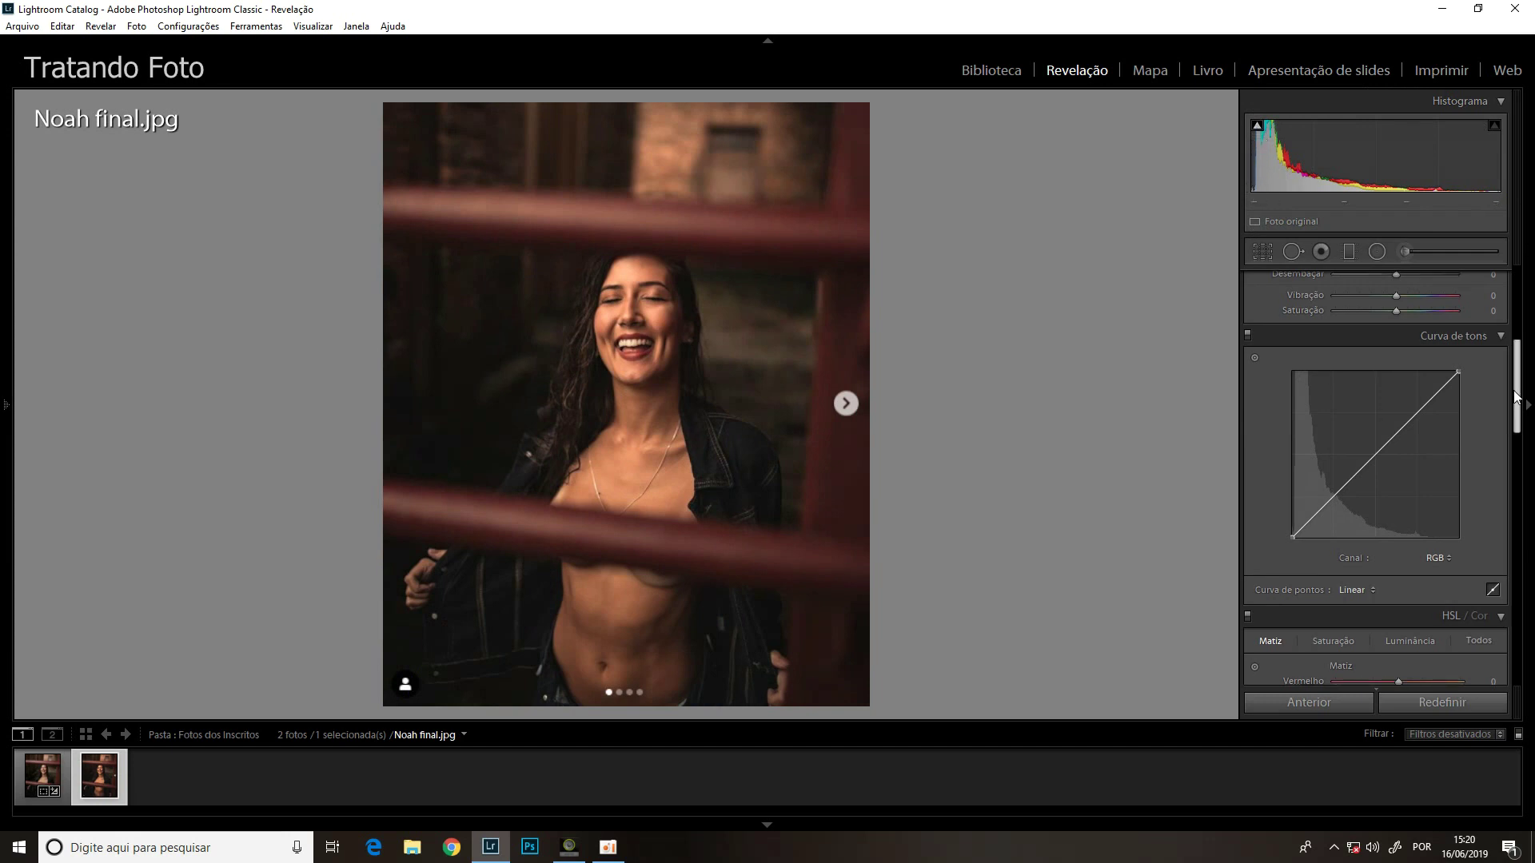
key("Left")
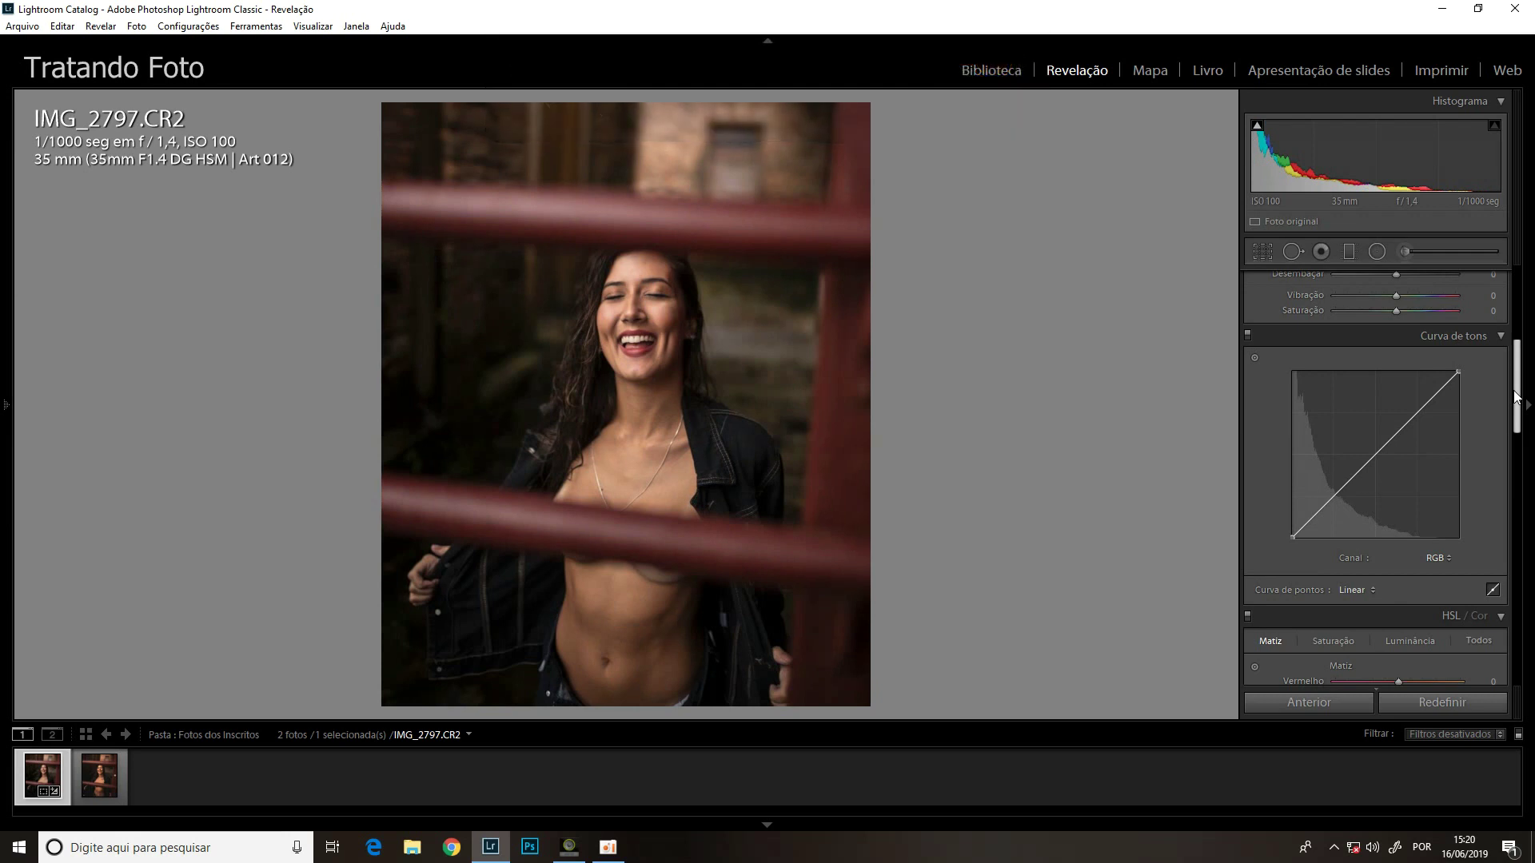
Shape a point tone curve: lift the upper midtones and fade the black point.
left_click(1375, 455)
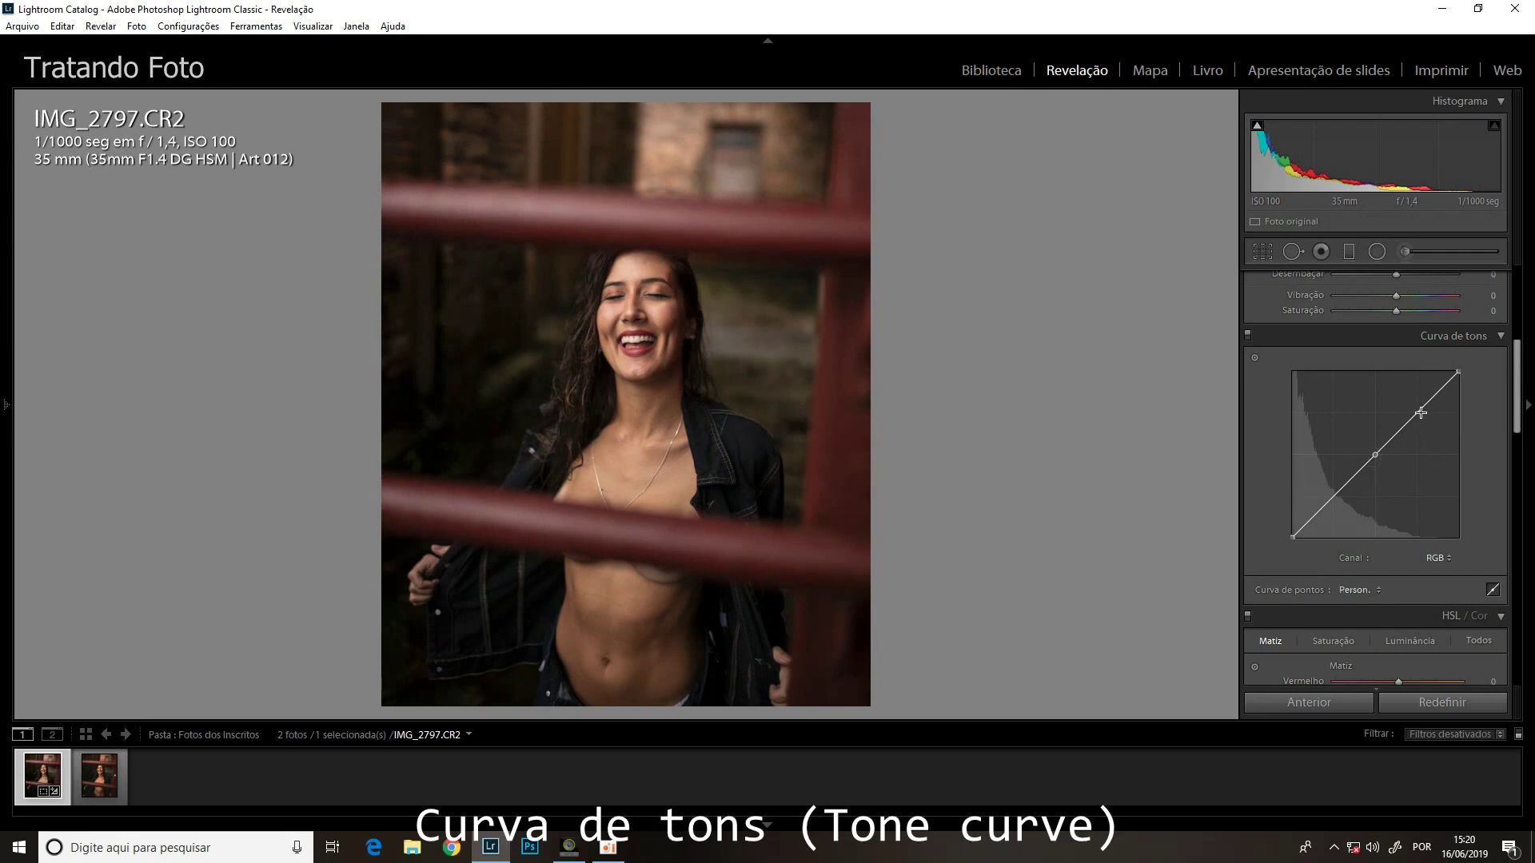
left_click_drag(1419, 411, 1418, 411)
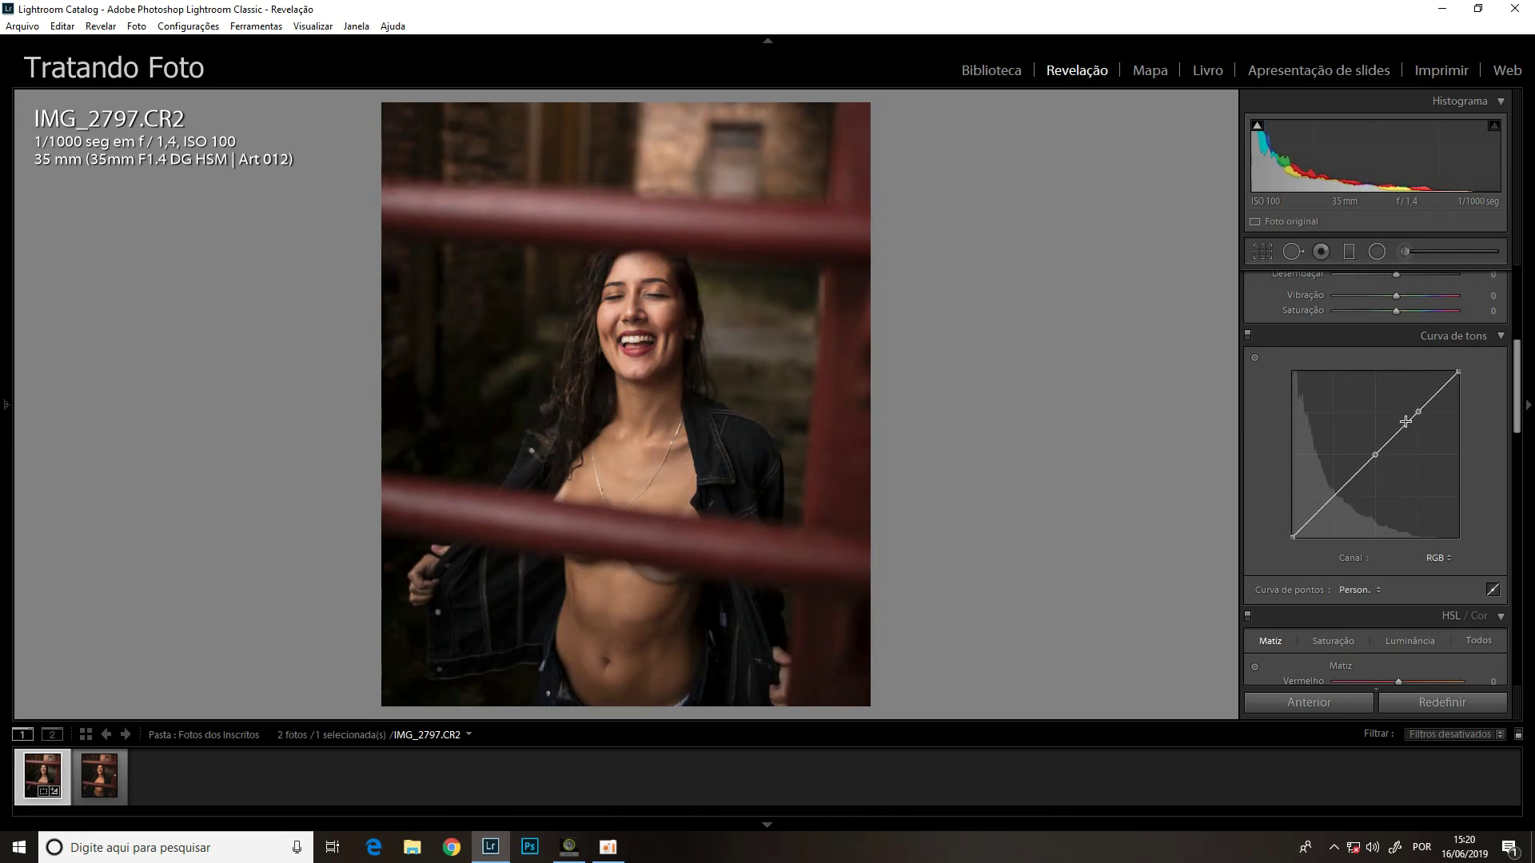
left_click(1336, 494)
left_click_drag(1291, 536, 1284, 532)
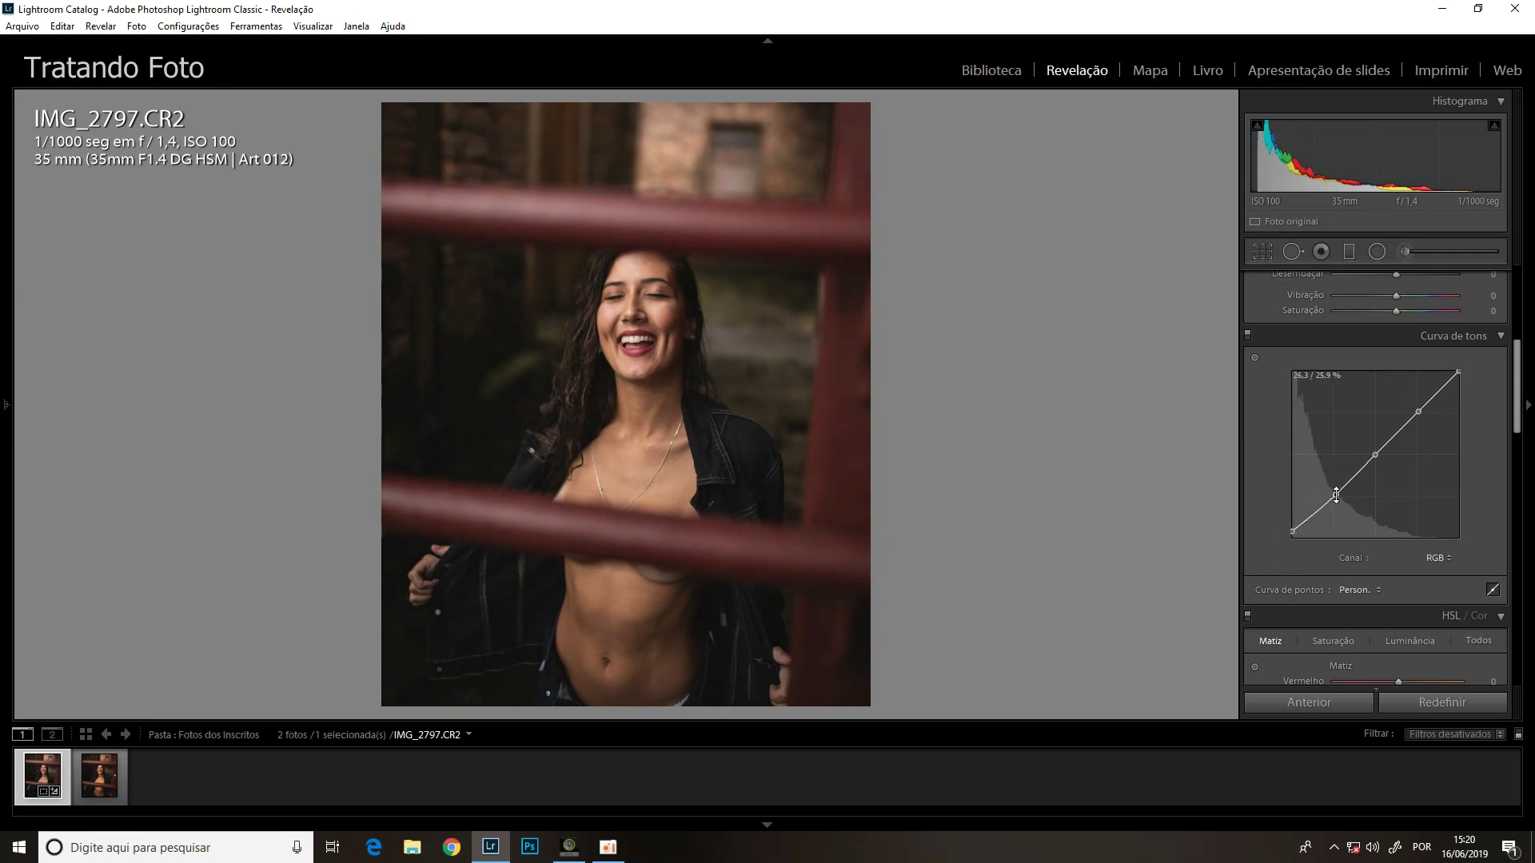
left_click_drag(1336, 495, 1293, 534)
Compare the curve with Noah final.jpg and bring HSL and split toning into view.
key("Right")
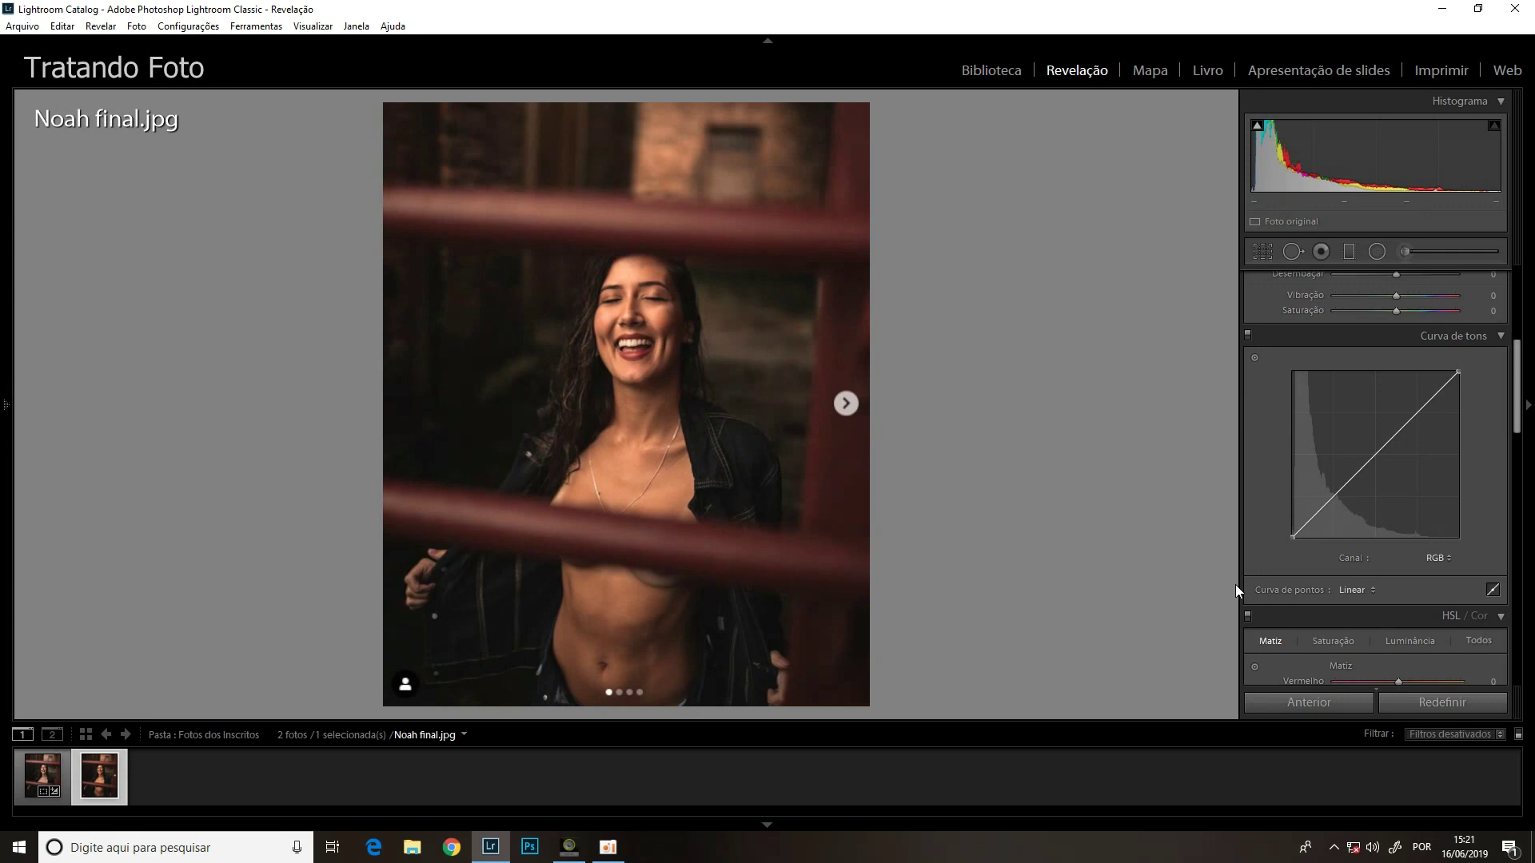
key("Left")
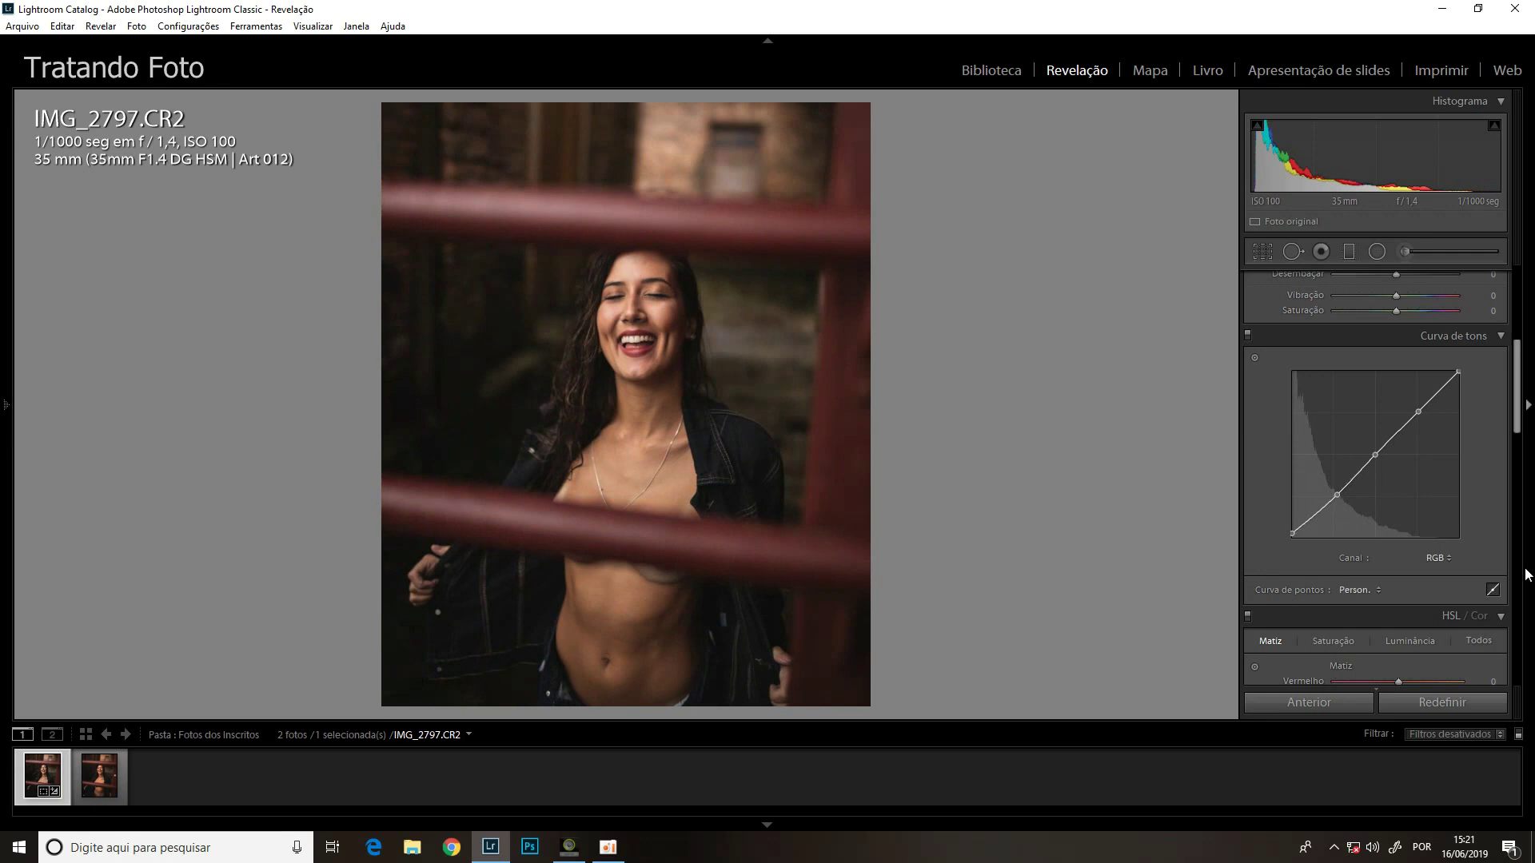
left_click(1517, 464)
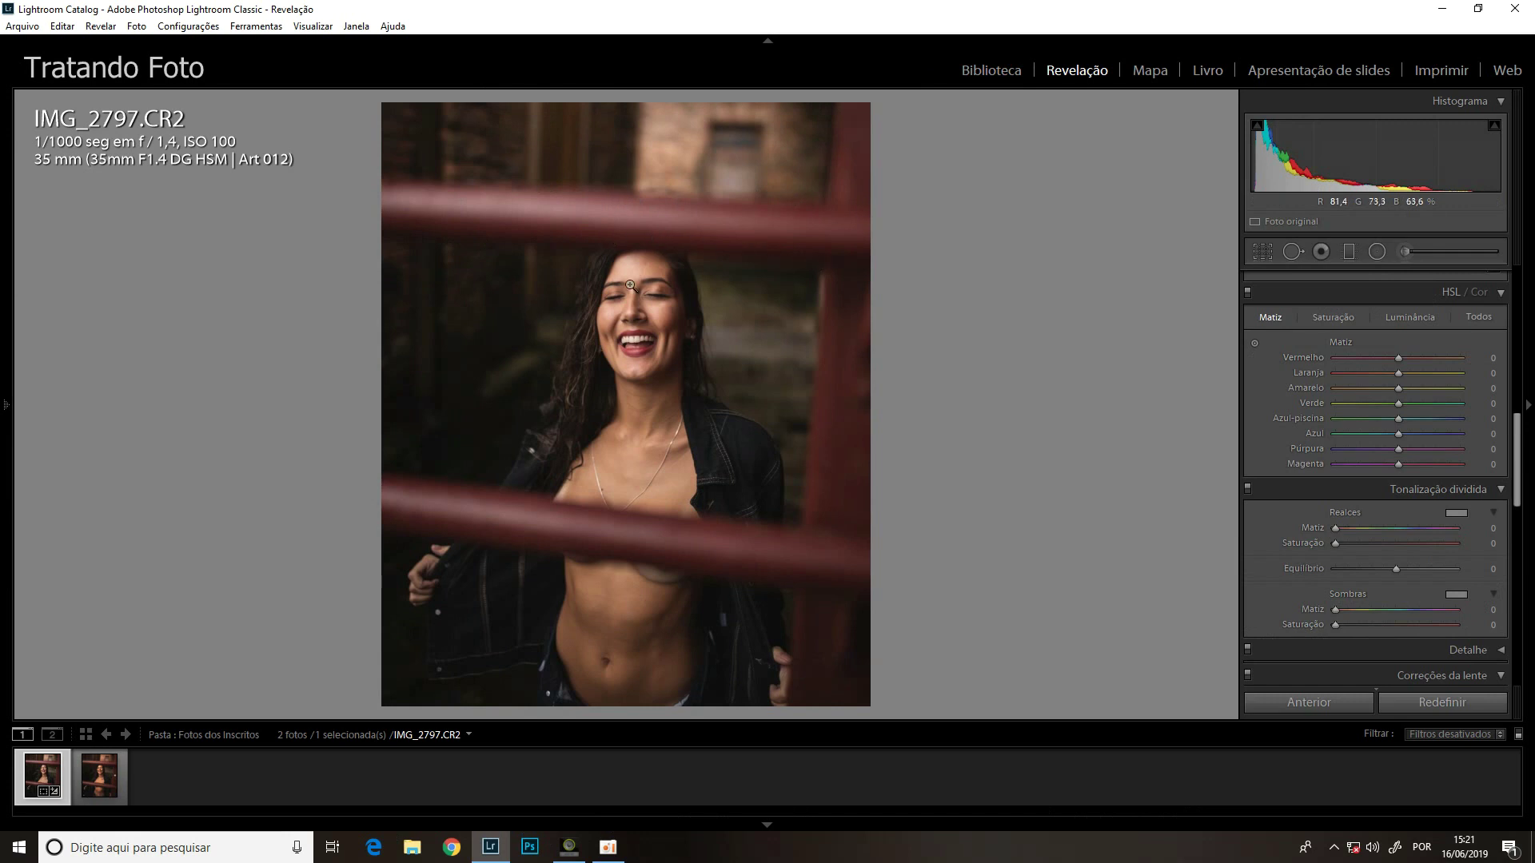
key("Right")
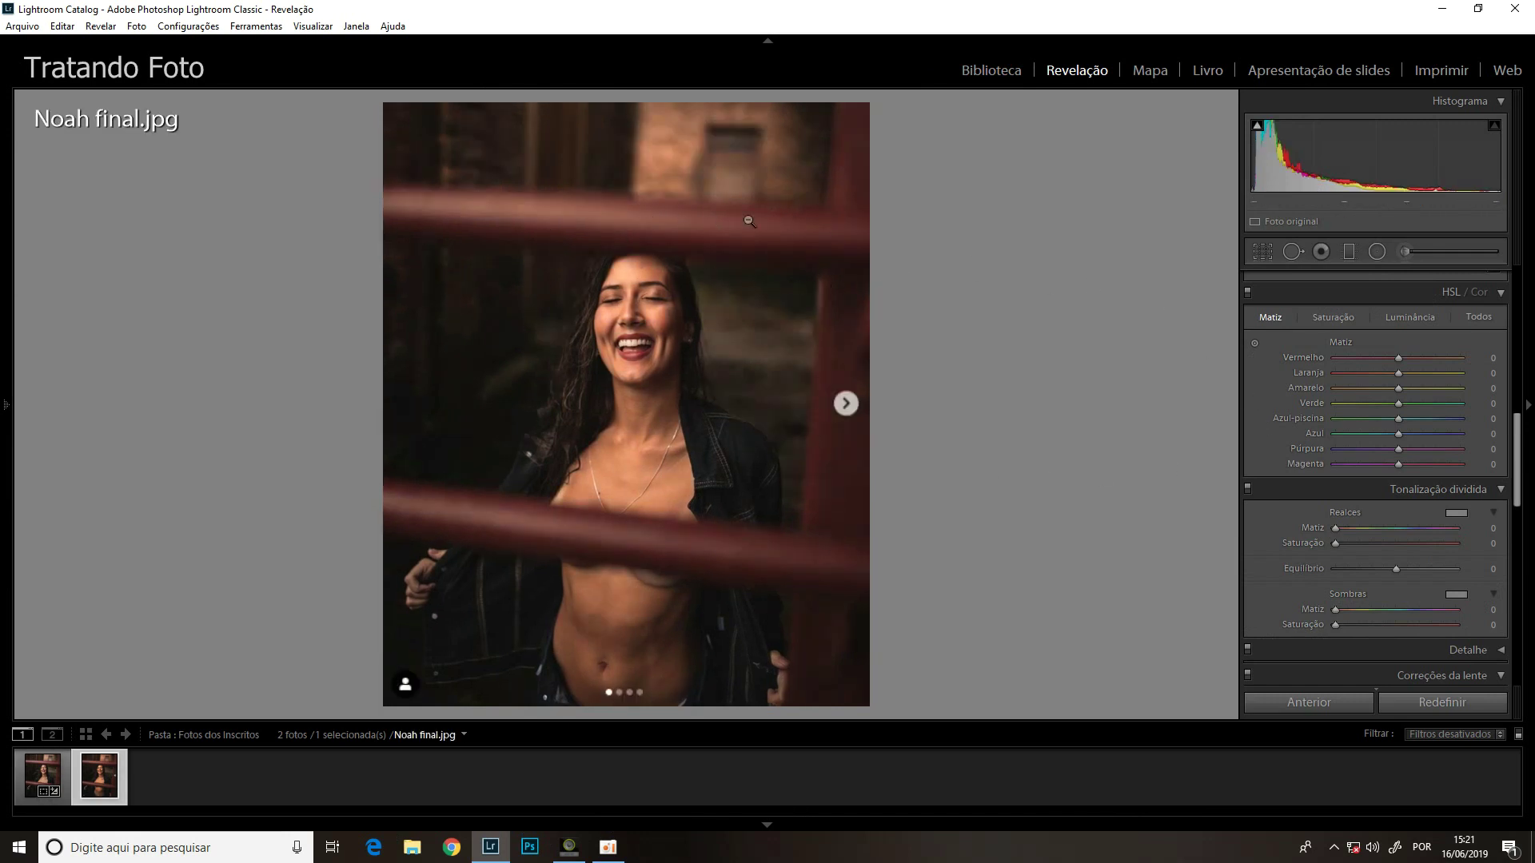
Set HSL red hue to +15 and orange hue to −5 by sampling the face.
key("Left")
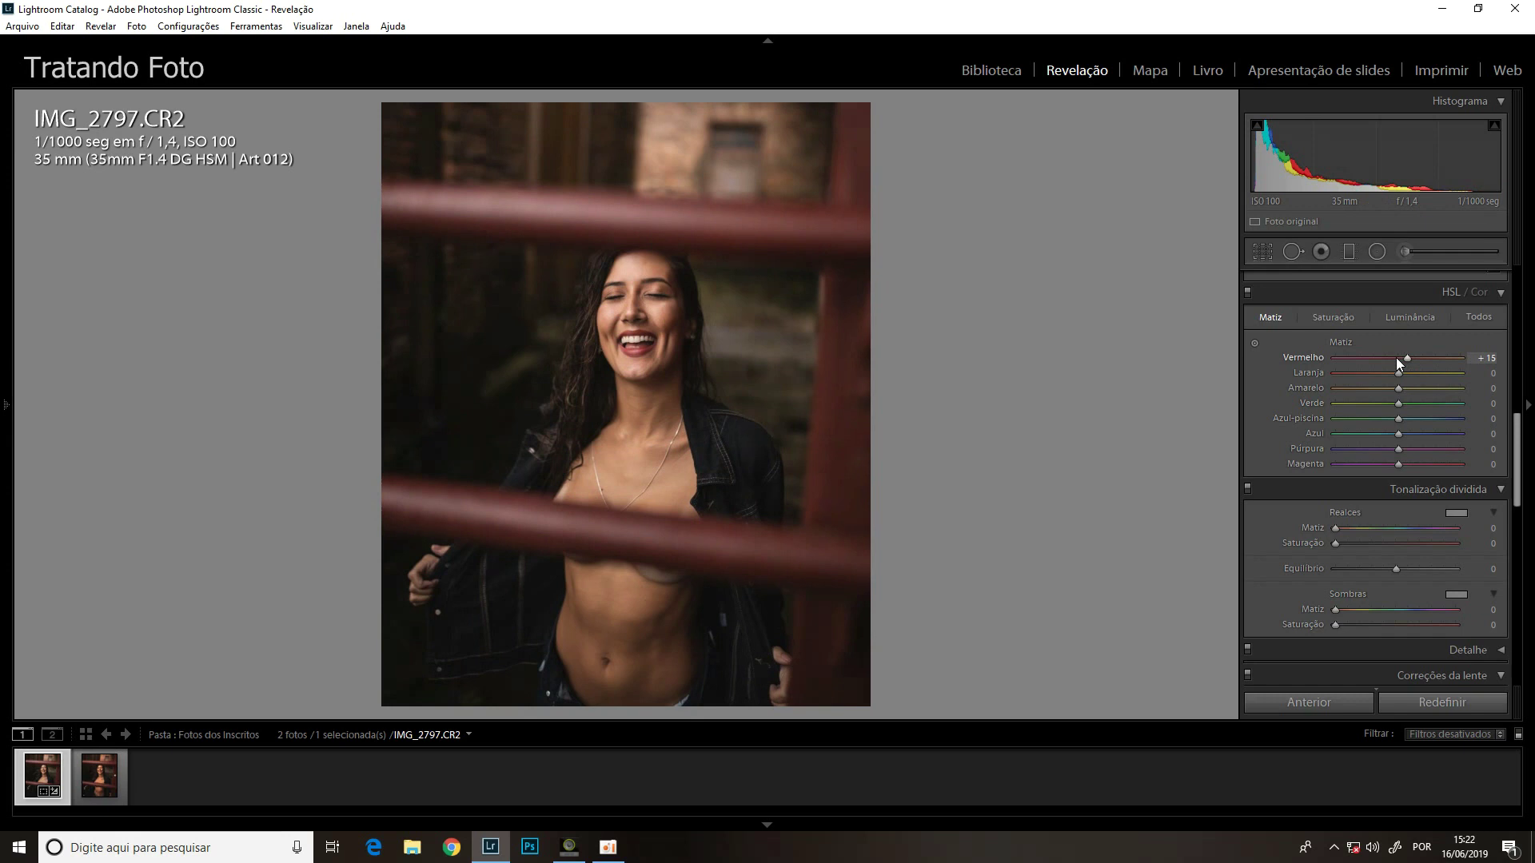
key("Right")
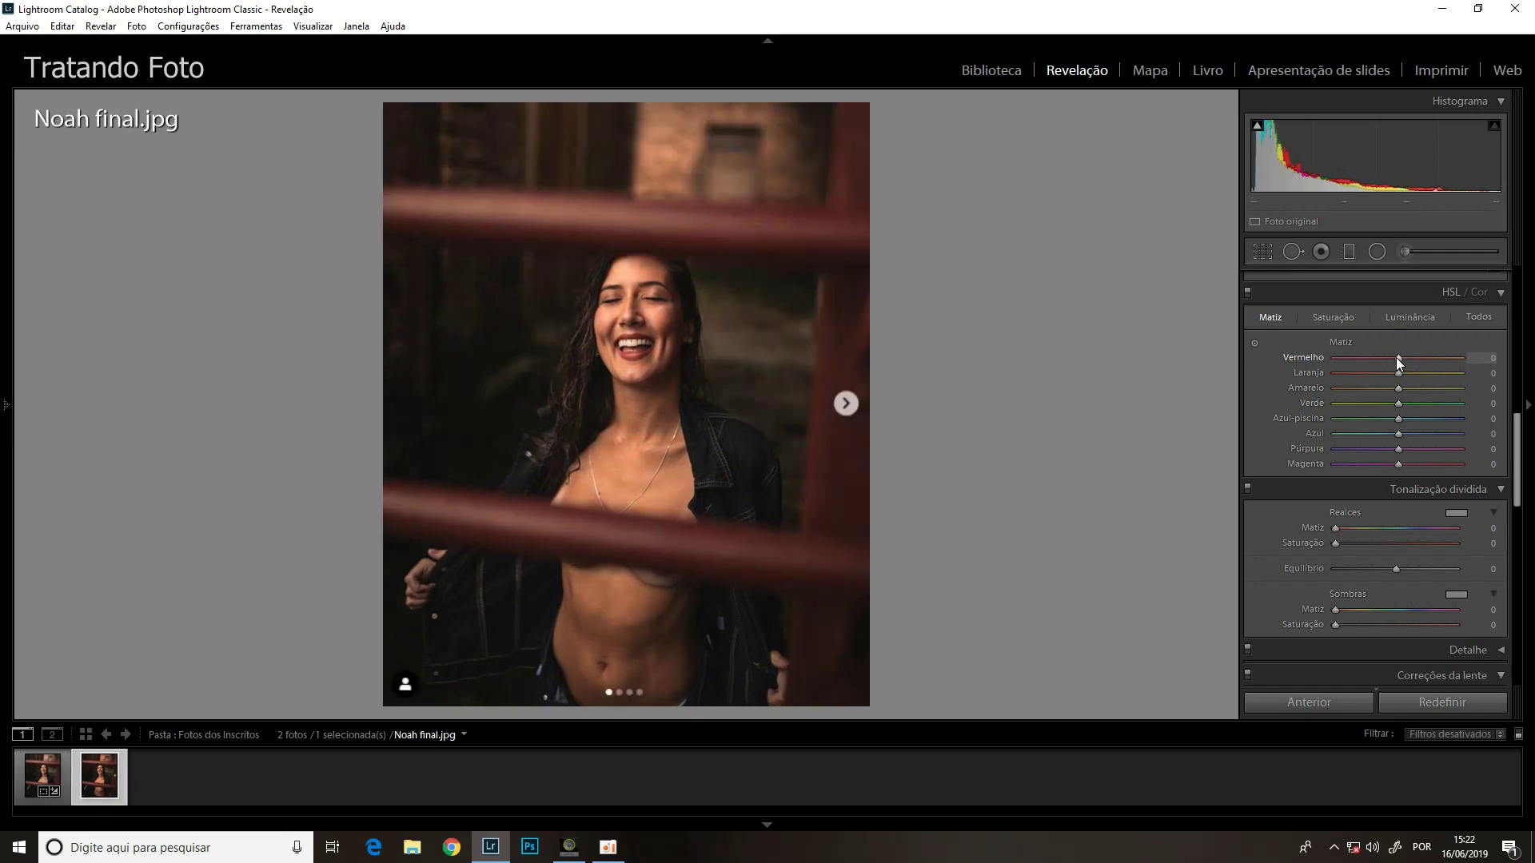
key("Left")
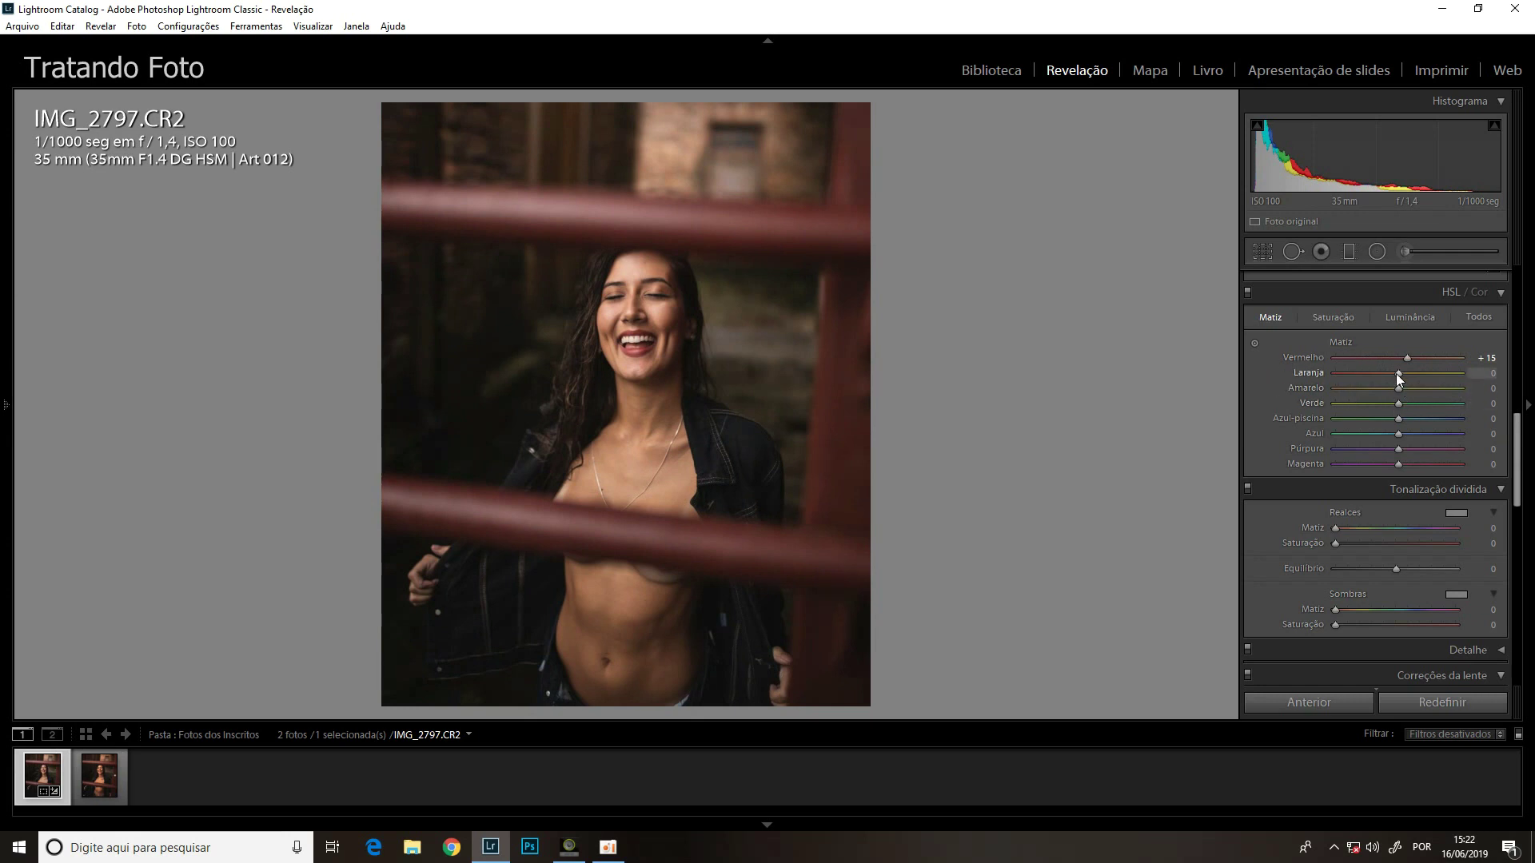
left_click(1256, 342)
left_click(1411, 318)
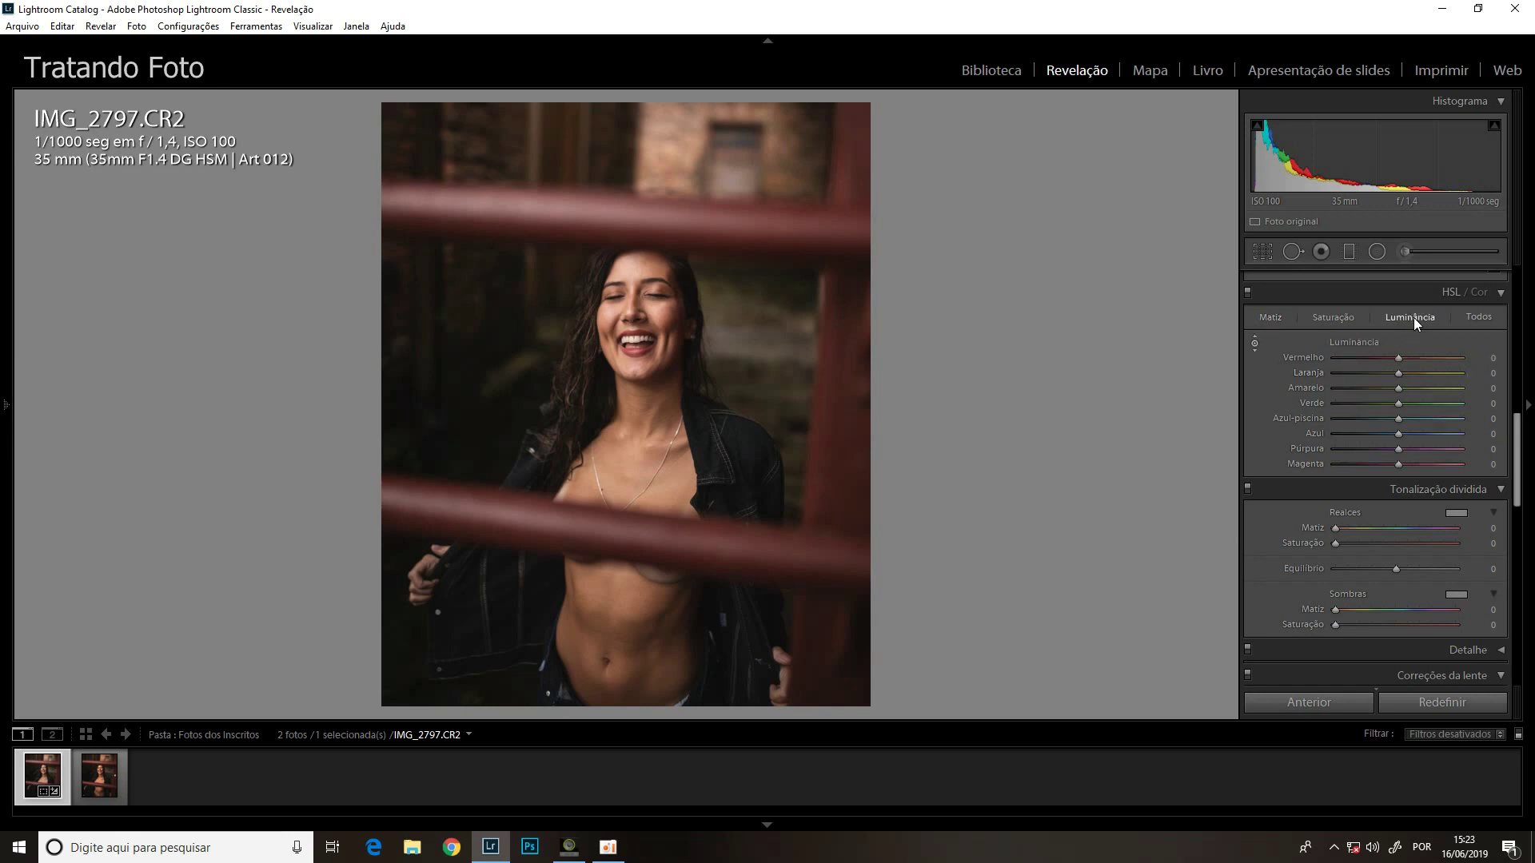
key("Right")
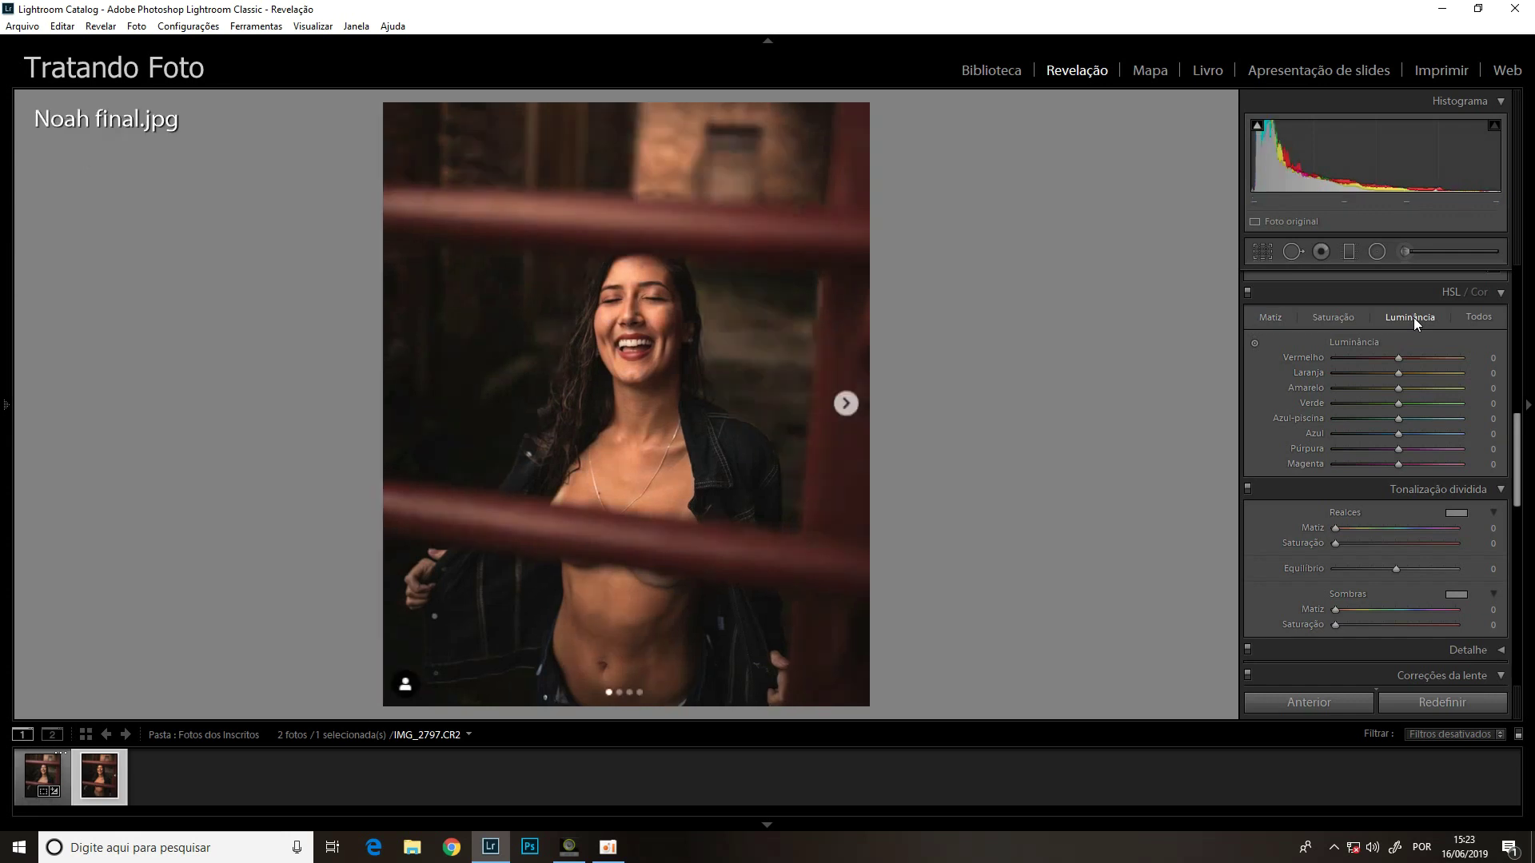
key("Left")
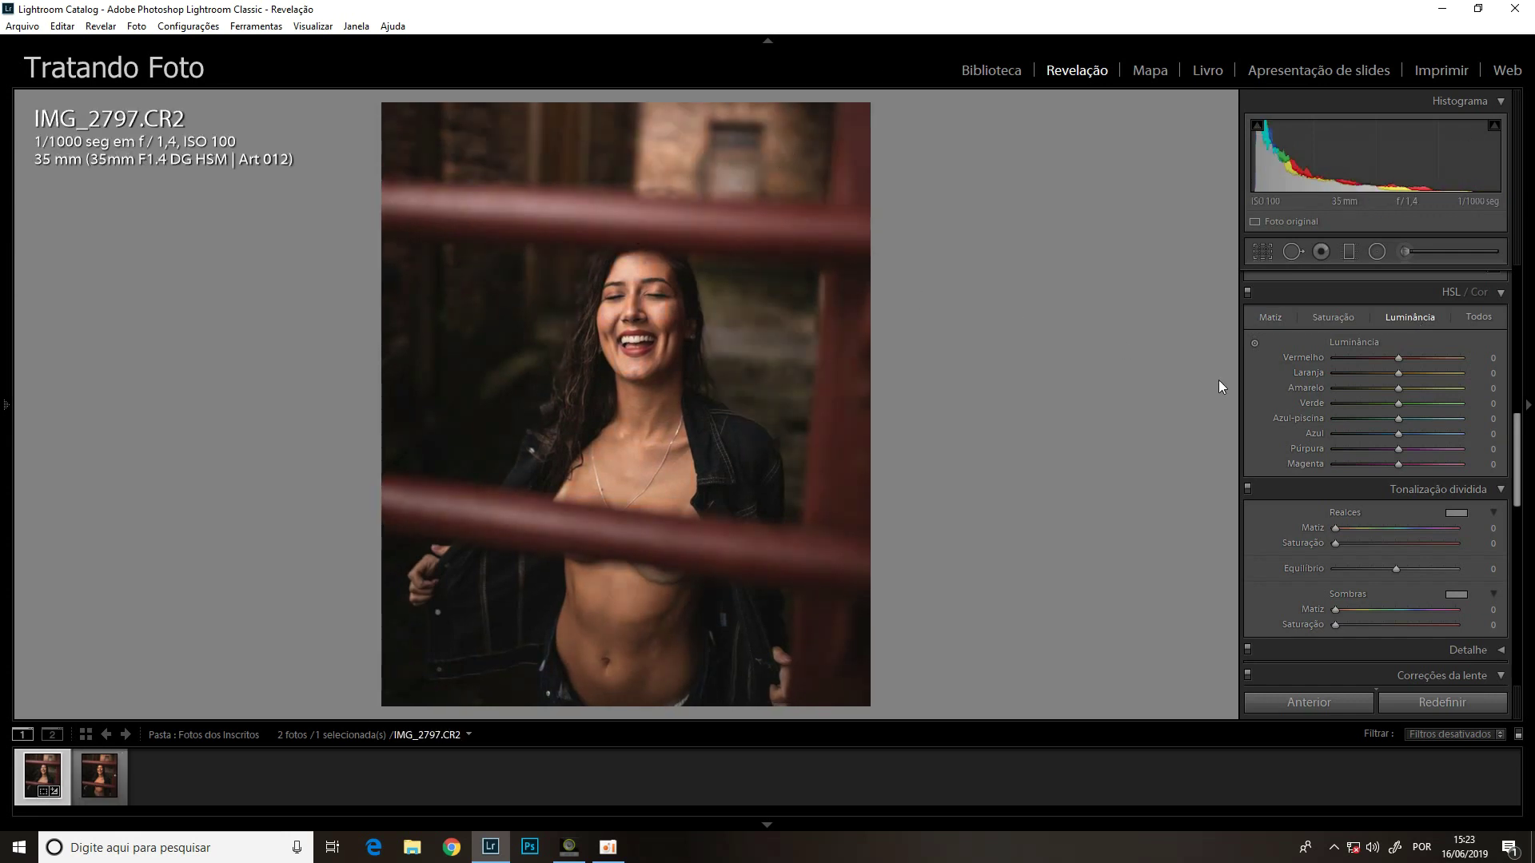
Show the HSL Luminance sliders and lower Yellow luminance to −55.
left_click(1399, 319)
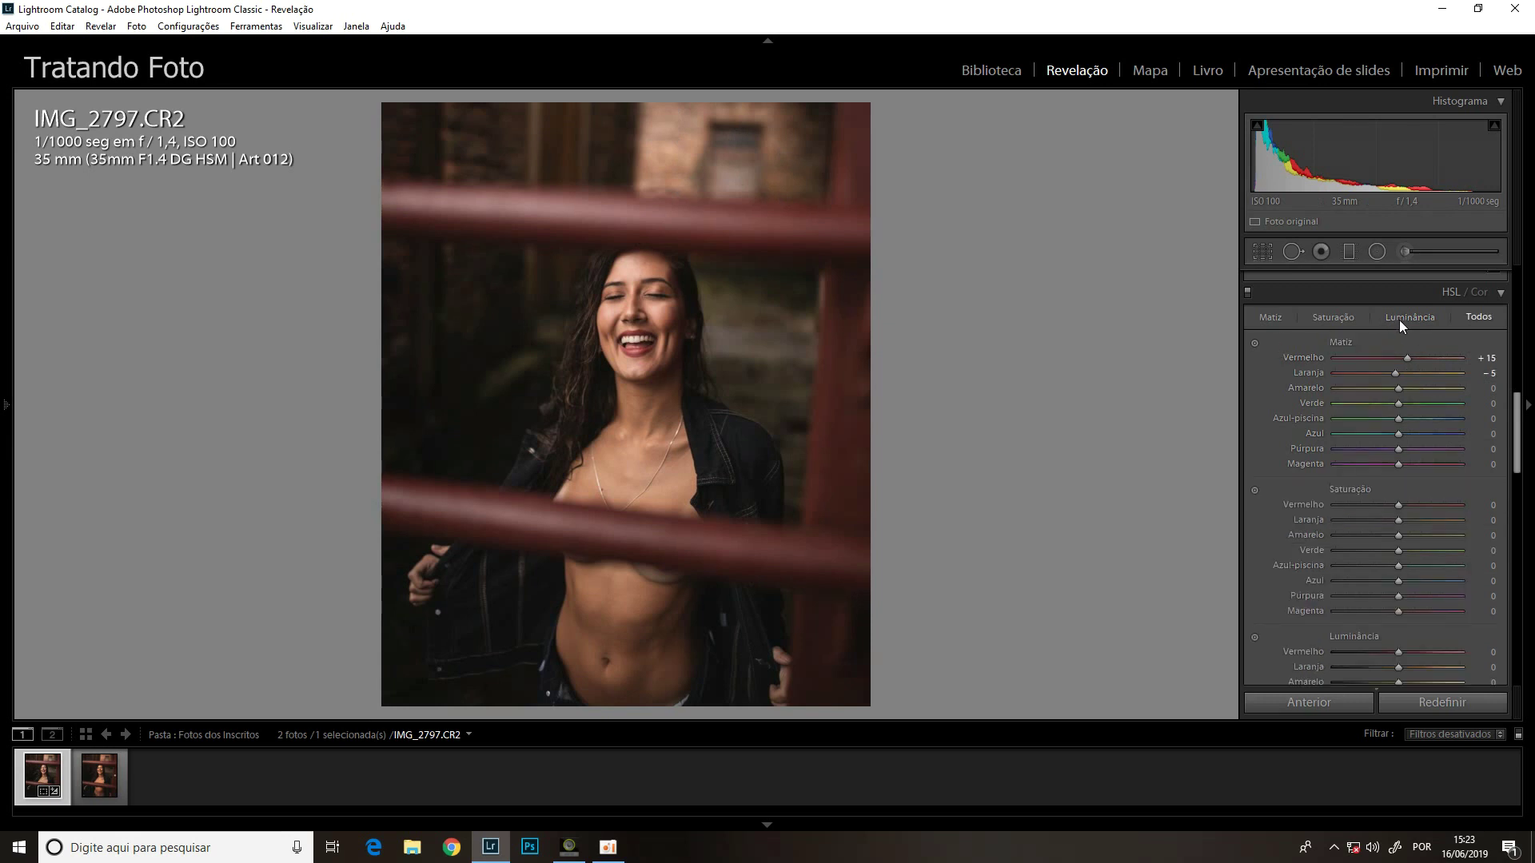
left_click(1417, 318)
left_click_drag(1365, 388, 1363, 388)
left_click(1402, 387)
left_click(1364, 389)
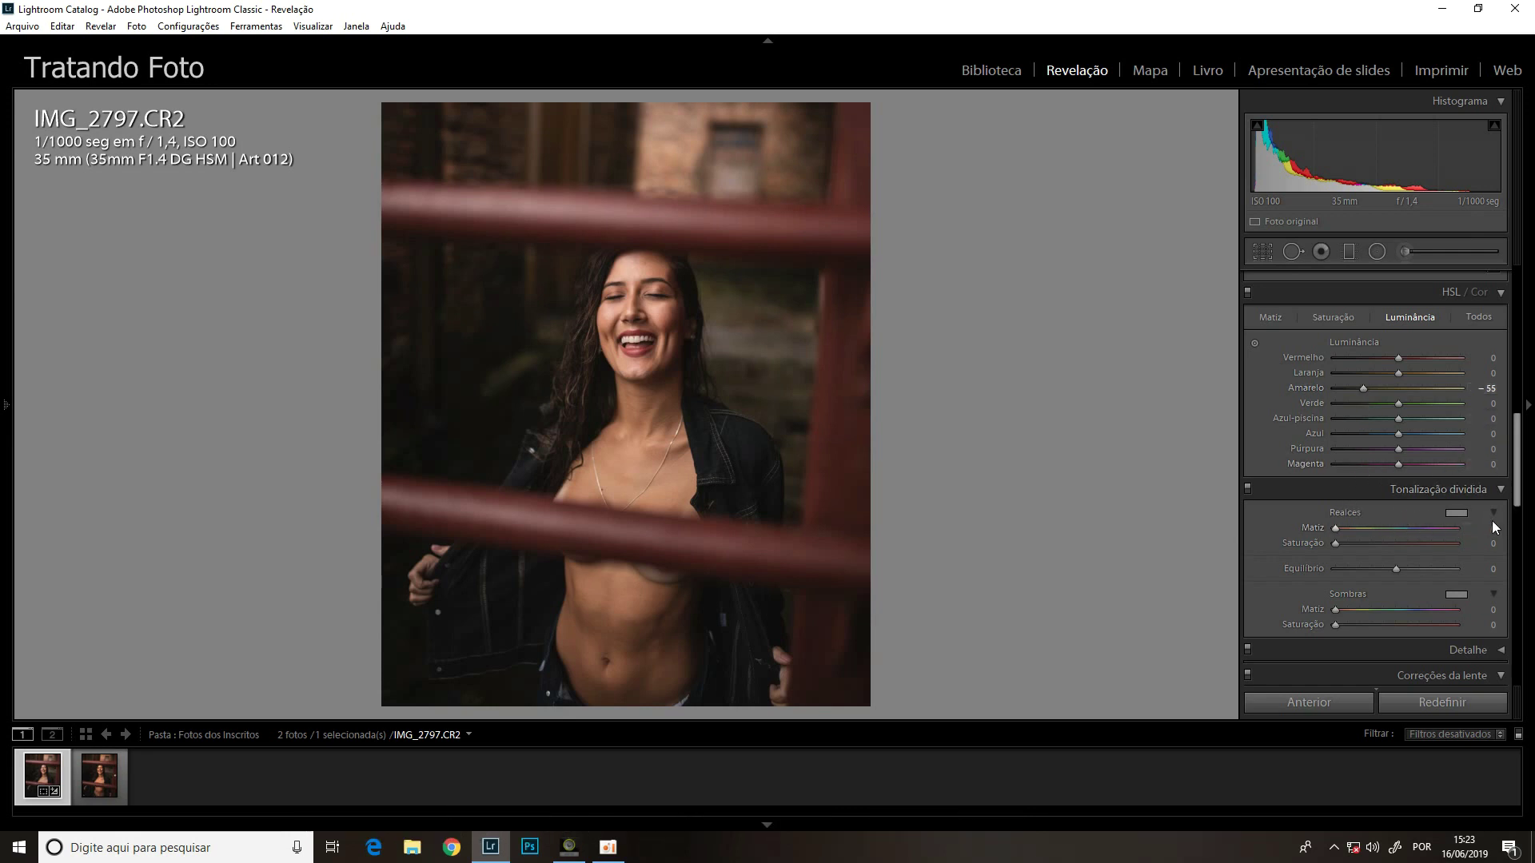
left_click_drag(1519, 475, 1519, 473)
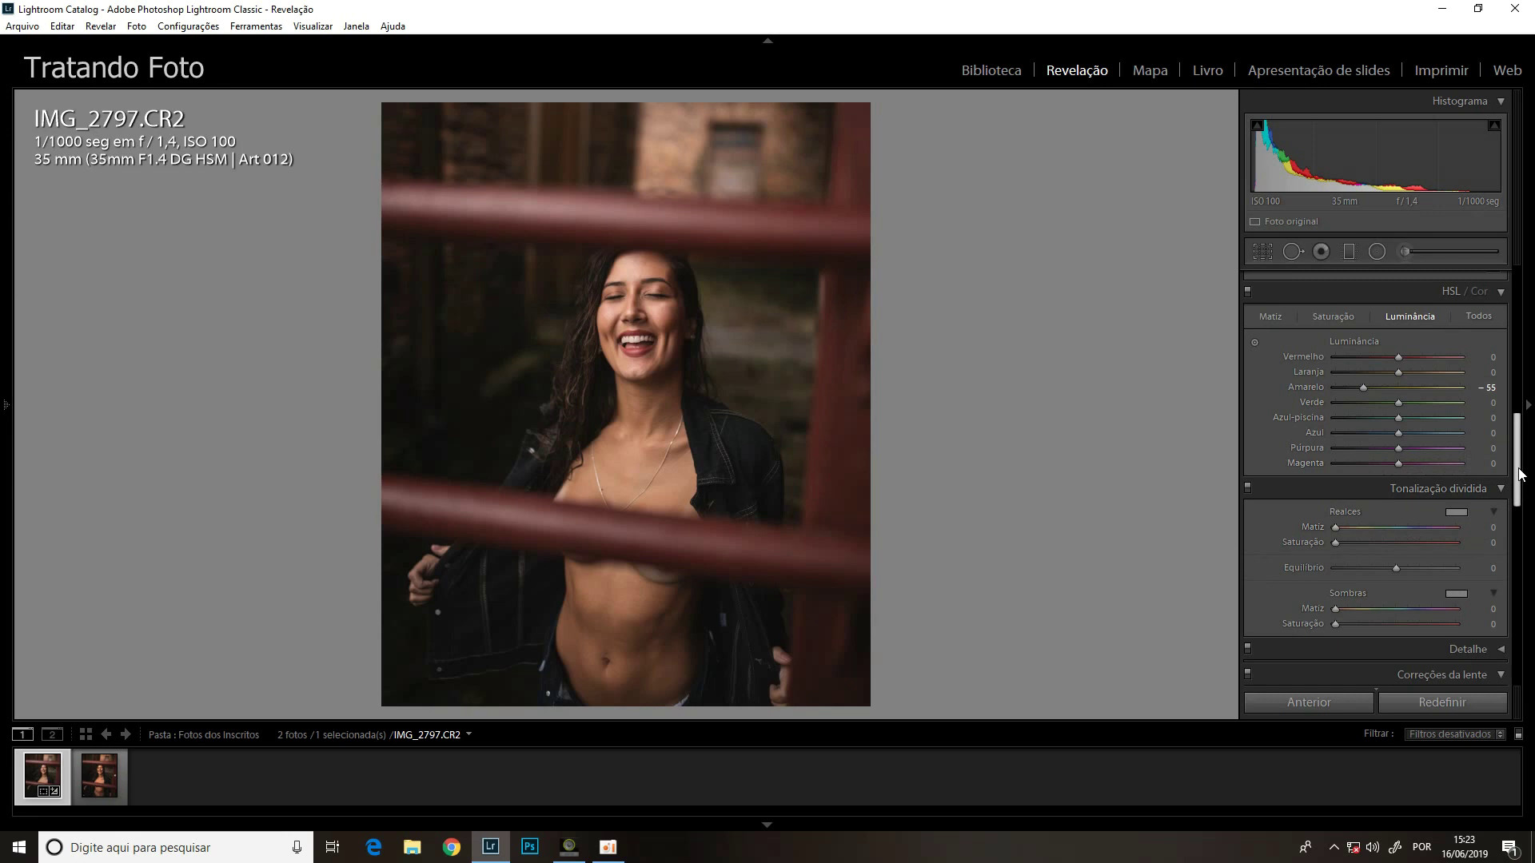
Pick a warm split-toning highlights tint at hue 30.
left_click(1458, 513)
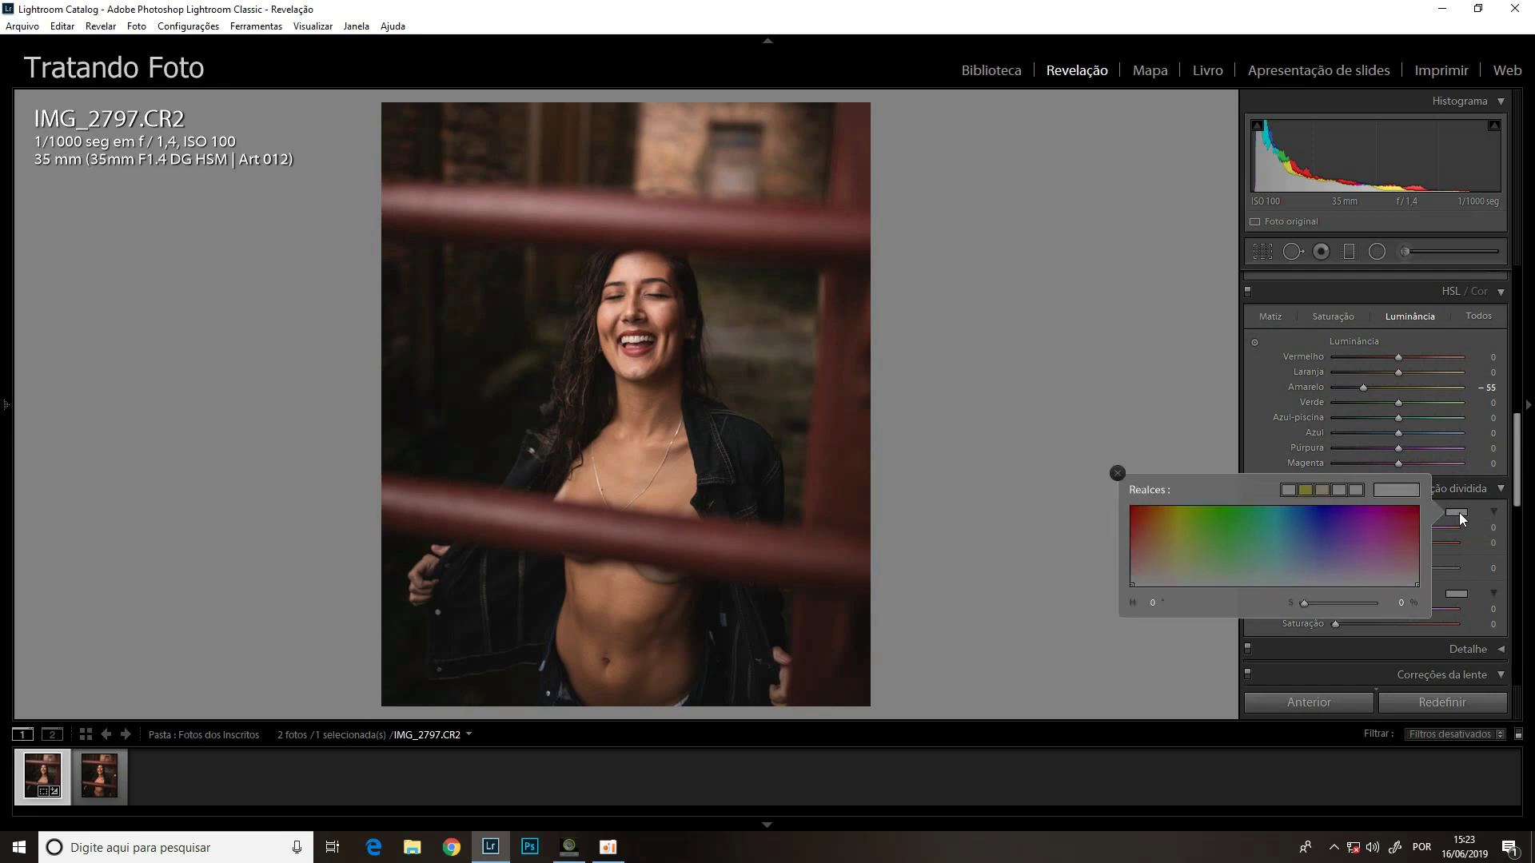
left_click(1153, 567)
left_click_drag(1153, 568, 1154, 564)
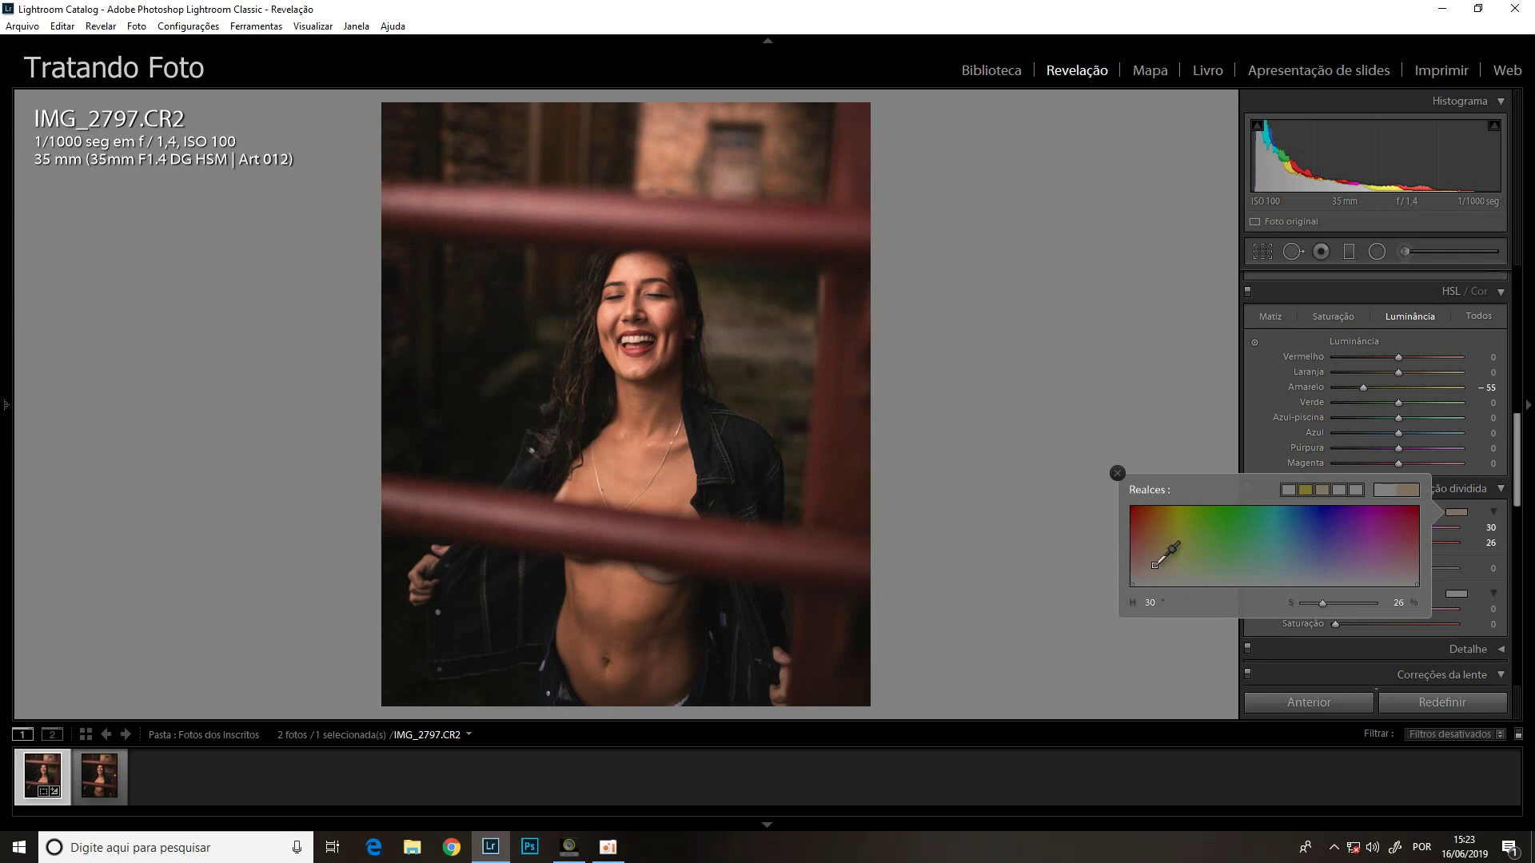
key("Escape")
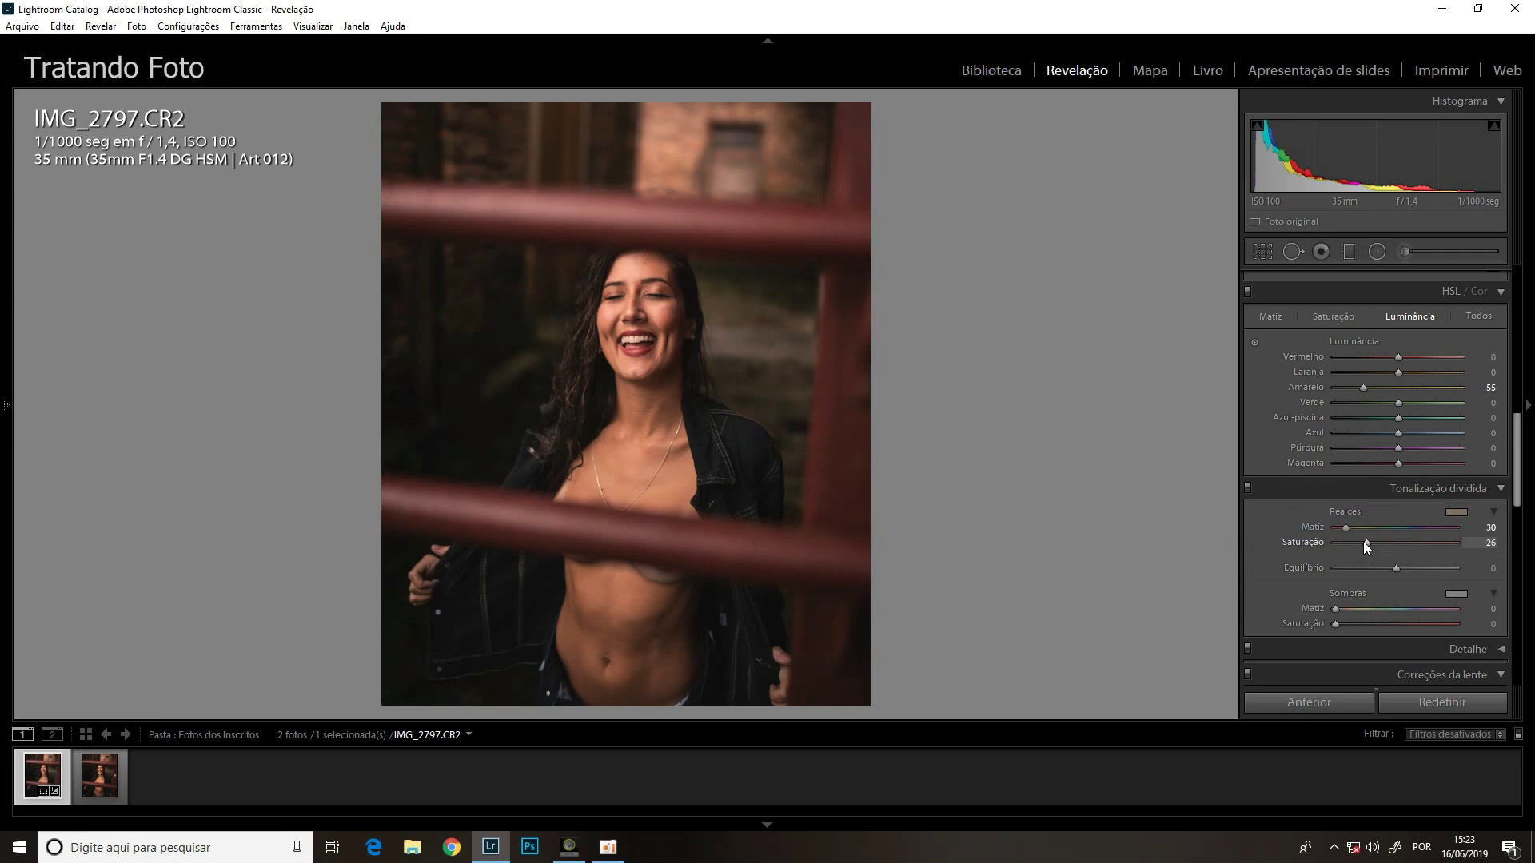
Set the highlights tint saturation to 30 and compare with Noah final.jpg.
scroll(1364, 541, "up", 10)
scroll(1364, 540, "up", 5)
scroll(1363, 540, "up", 3)
double_click(1364, 541)
key("Right")
key("Left")
left_click(1519, 521)
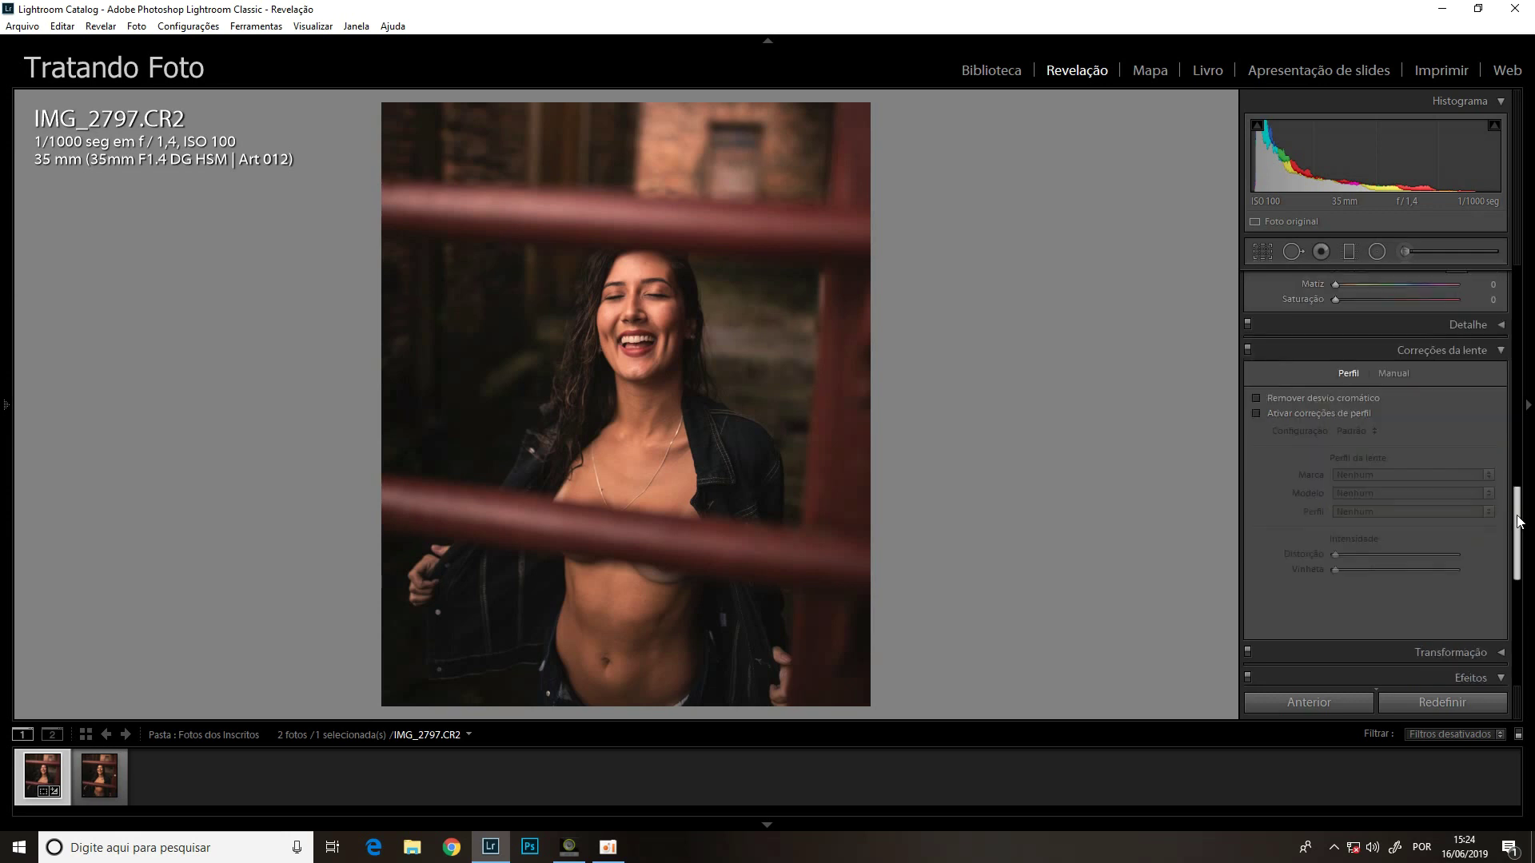
Set the post-crop vignette intensity to −10 in Effects, comparing with Noah final.jpg.
left_click_drag(1518, 521, 1521, 592)
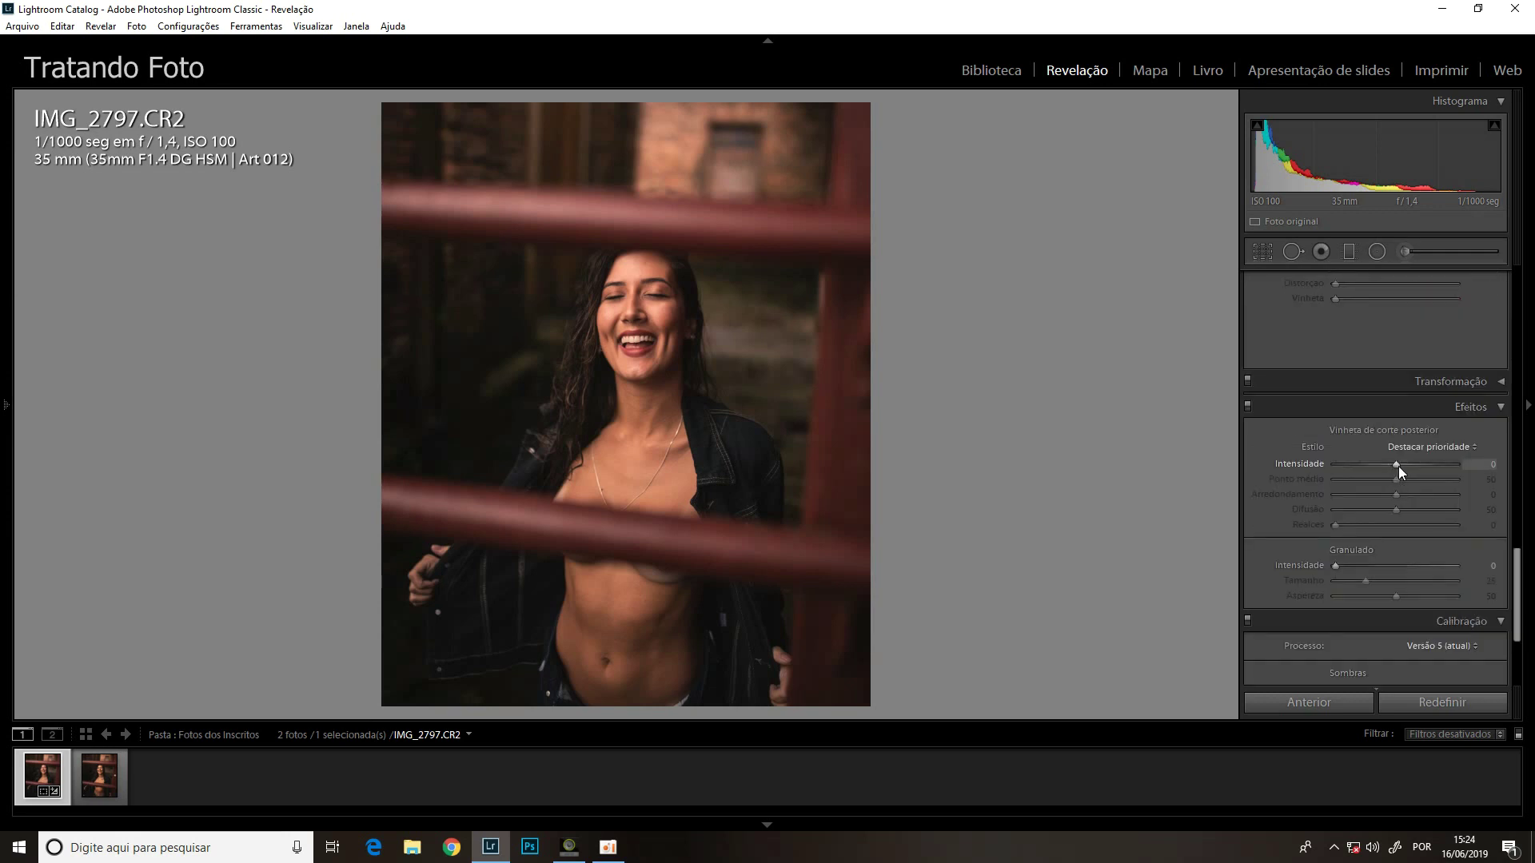
scroll(1398, 467, "down", 2)
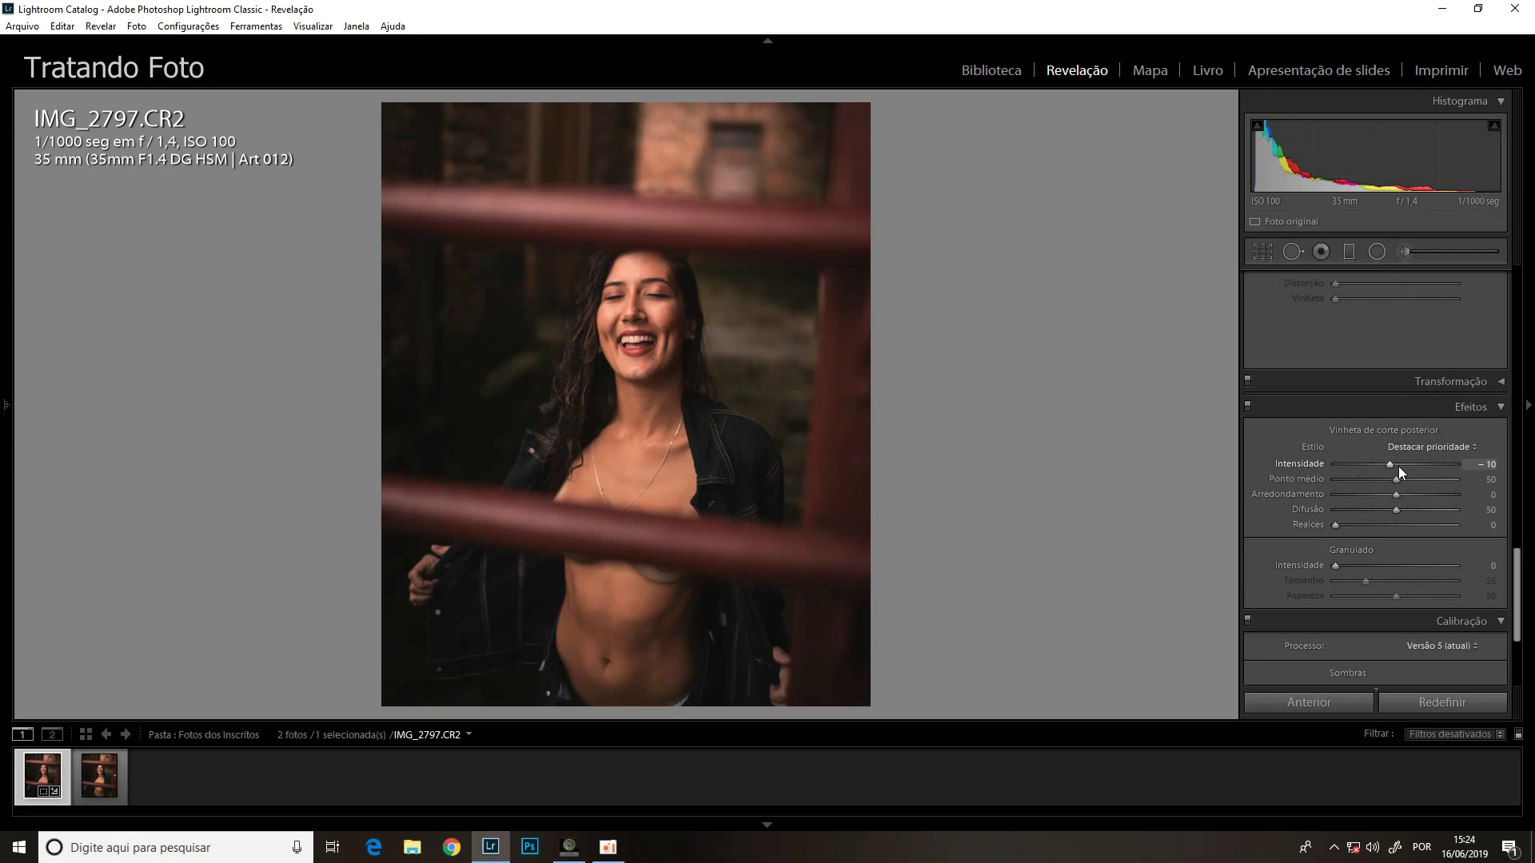
key("Right")
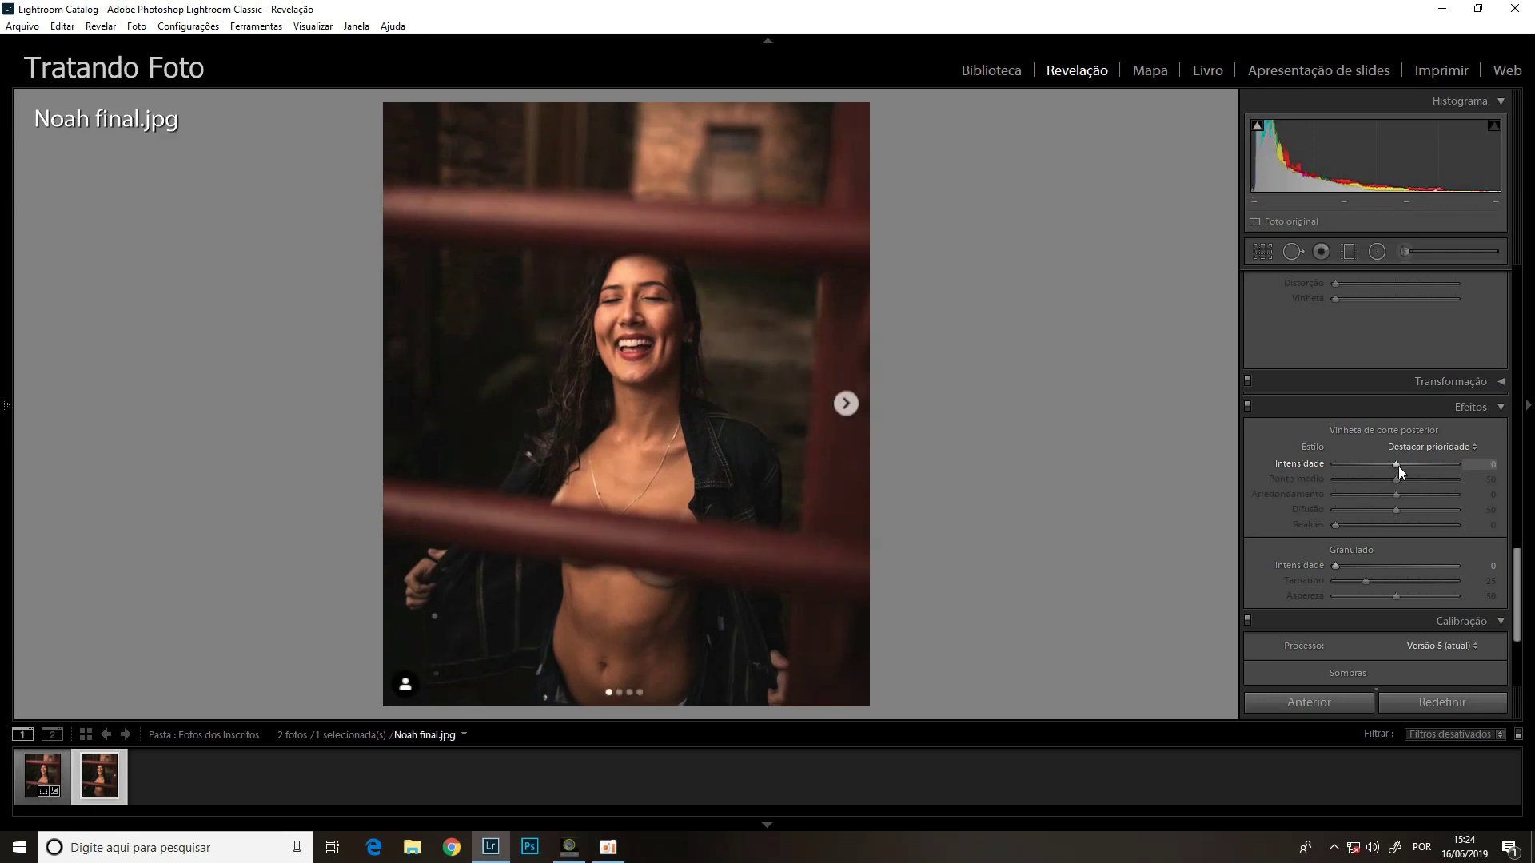
key("Left")
key("Right")
key("Left")
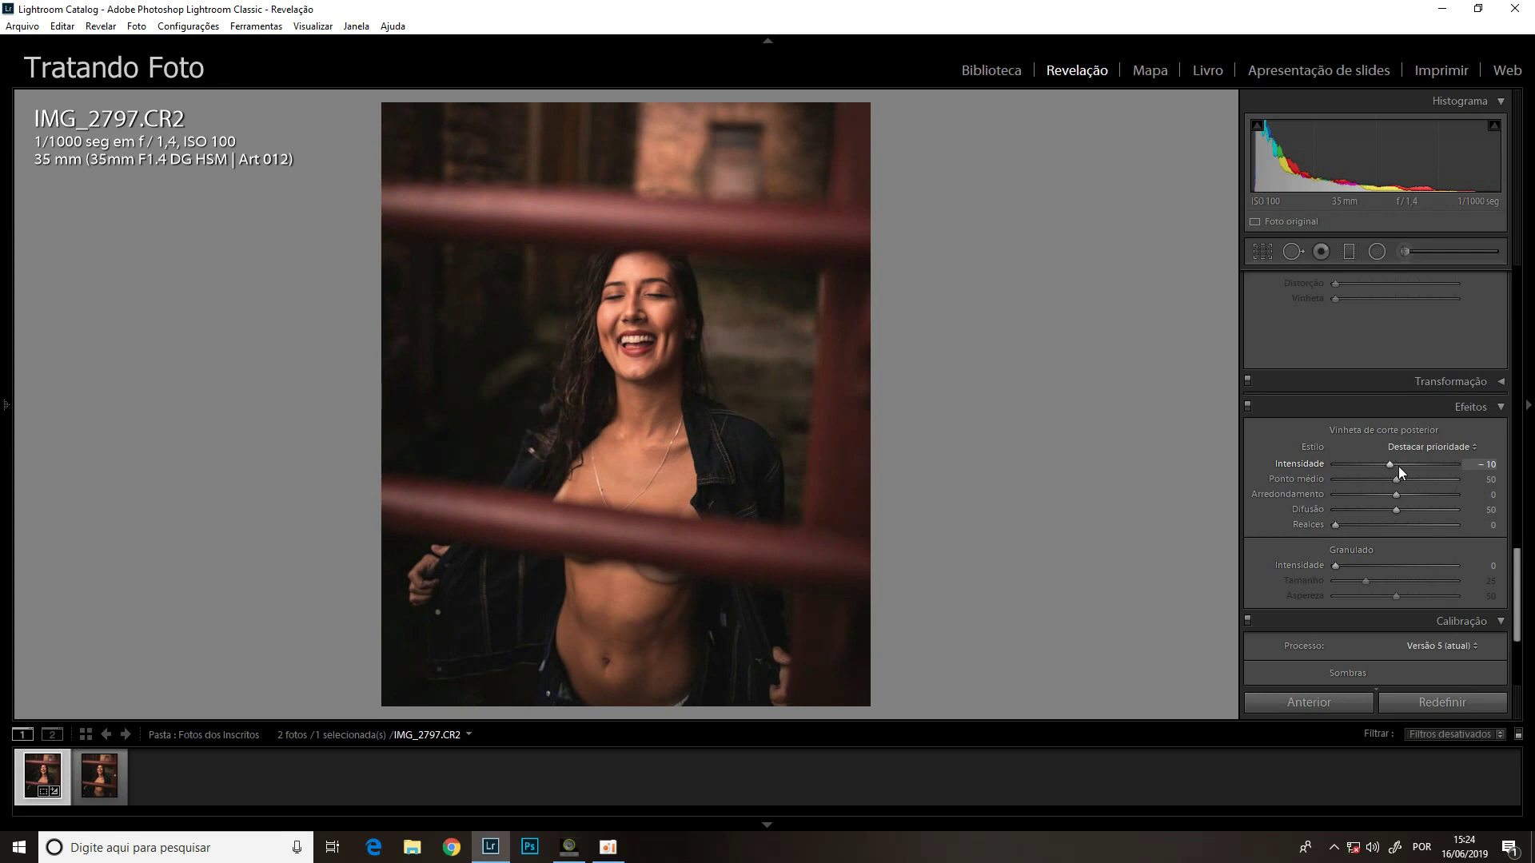
key("Right")
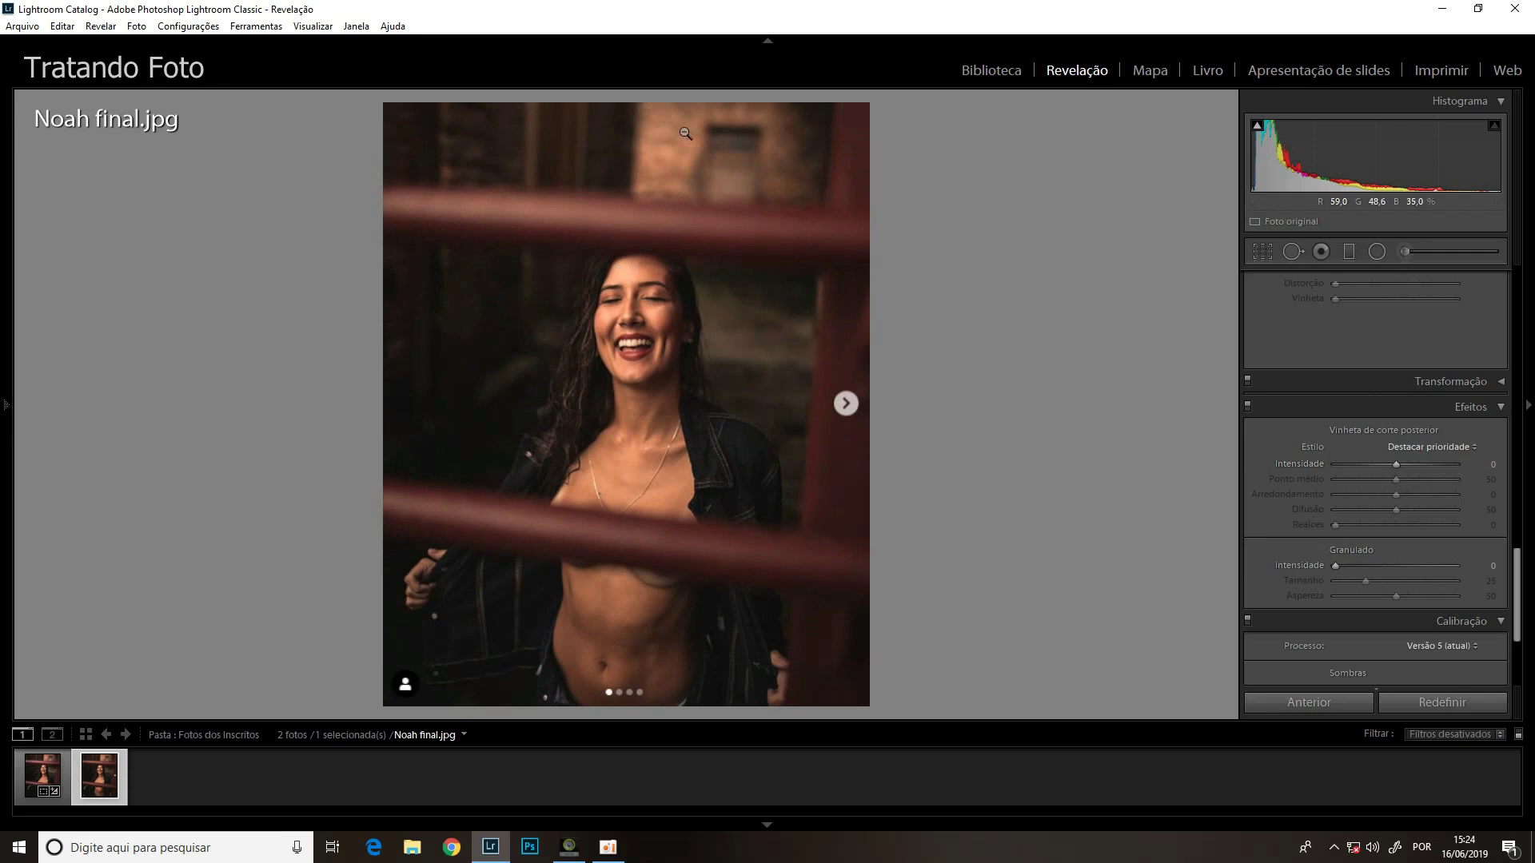
left_click_drag(1518, 614, 1516, 603)
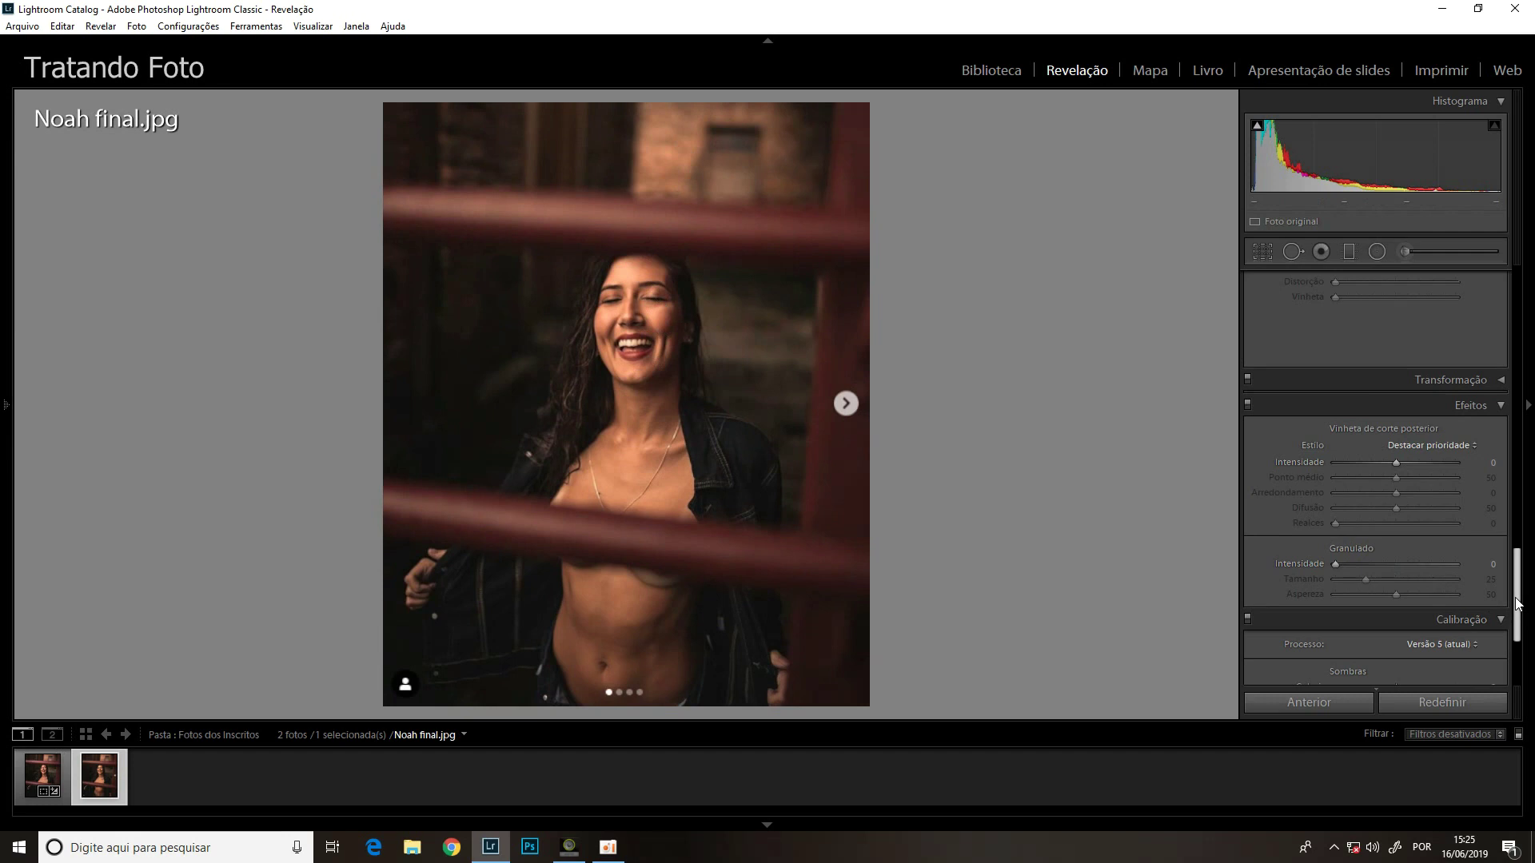
key("Left")
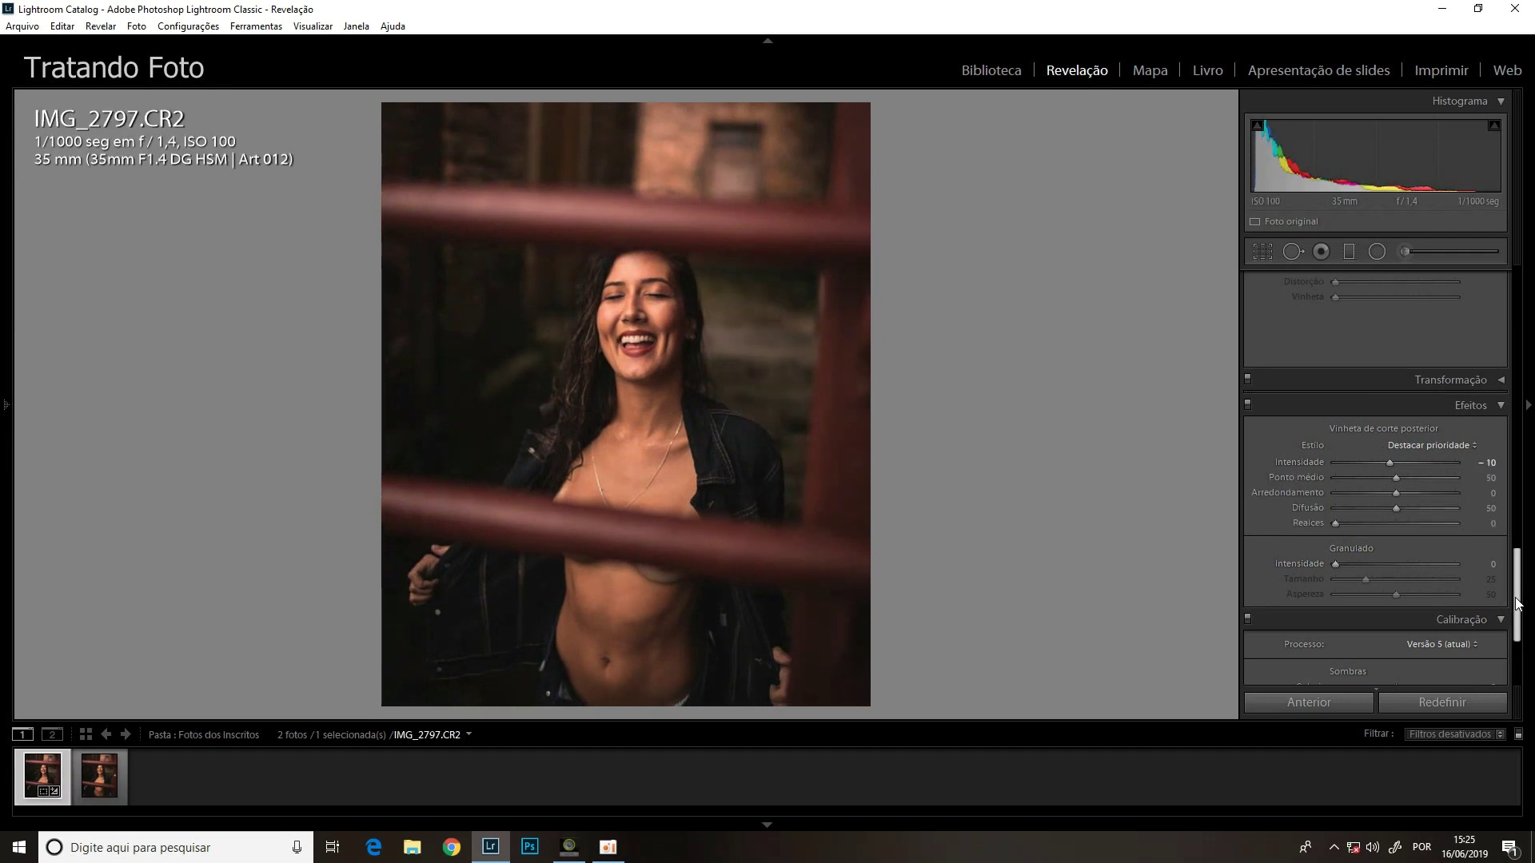
left_click_drag(1518, 604, 1517, 537)
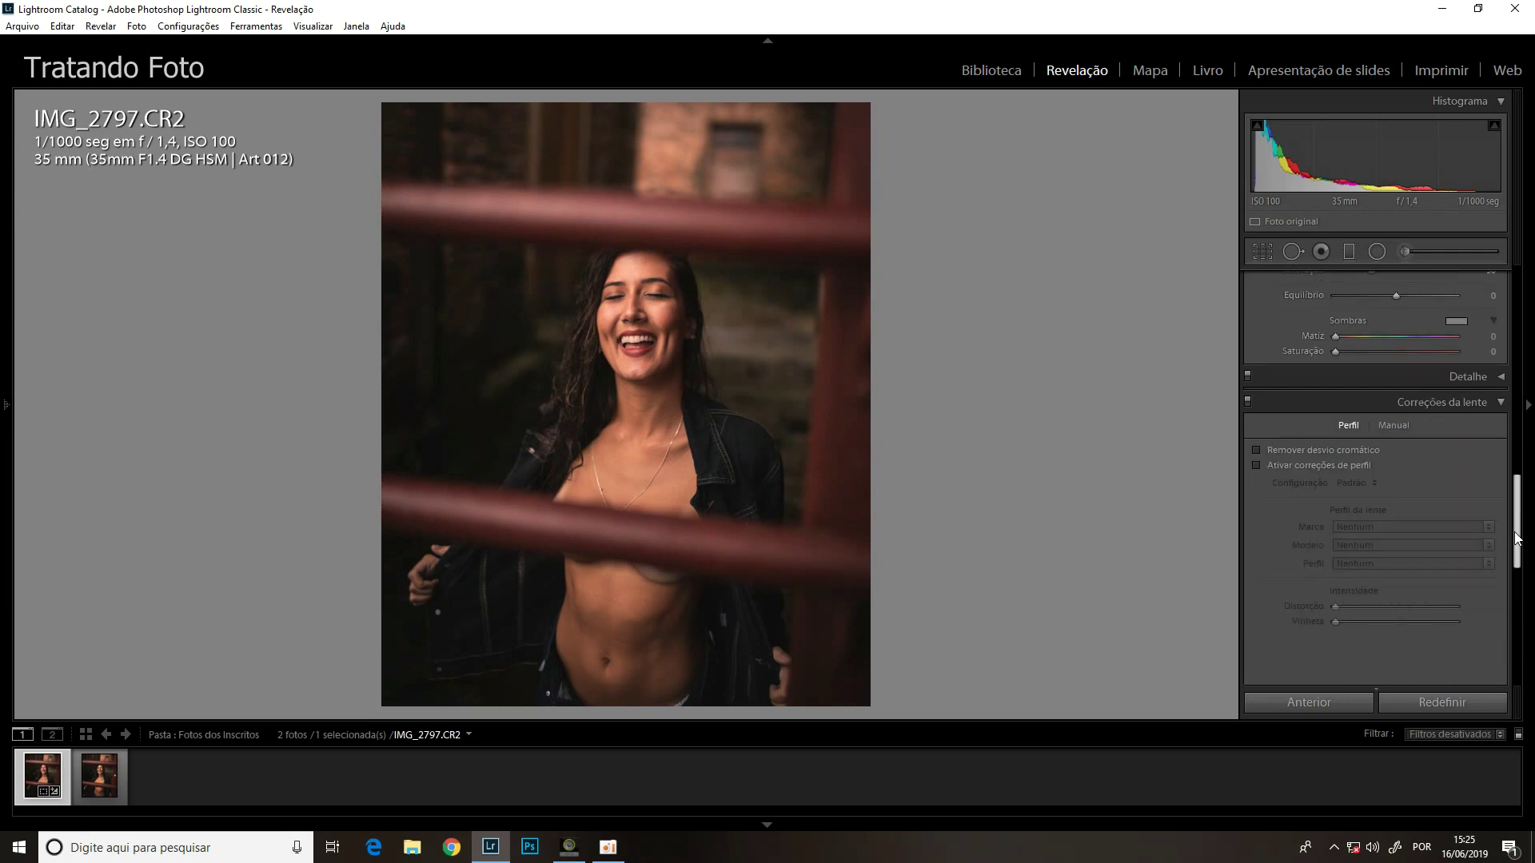
scroll(1516, 537, "down", 2)
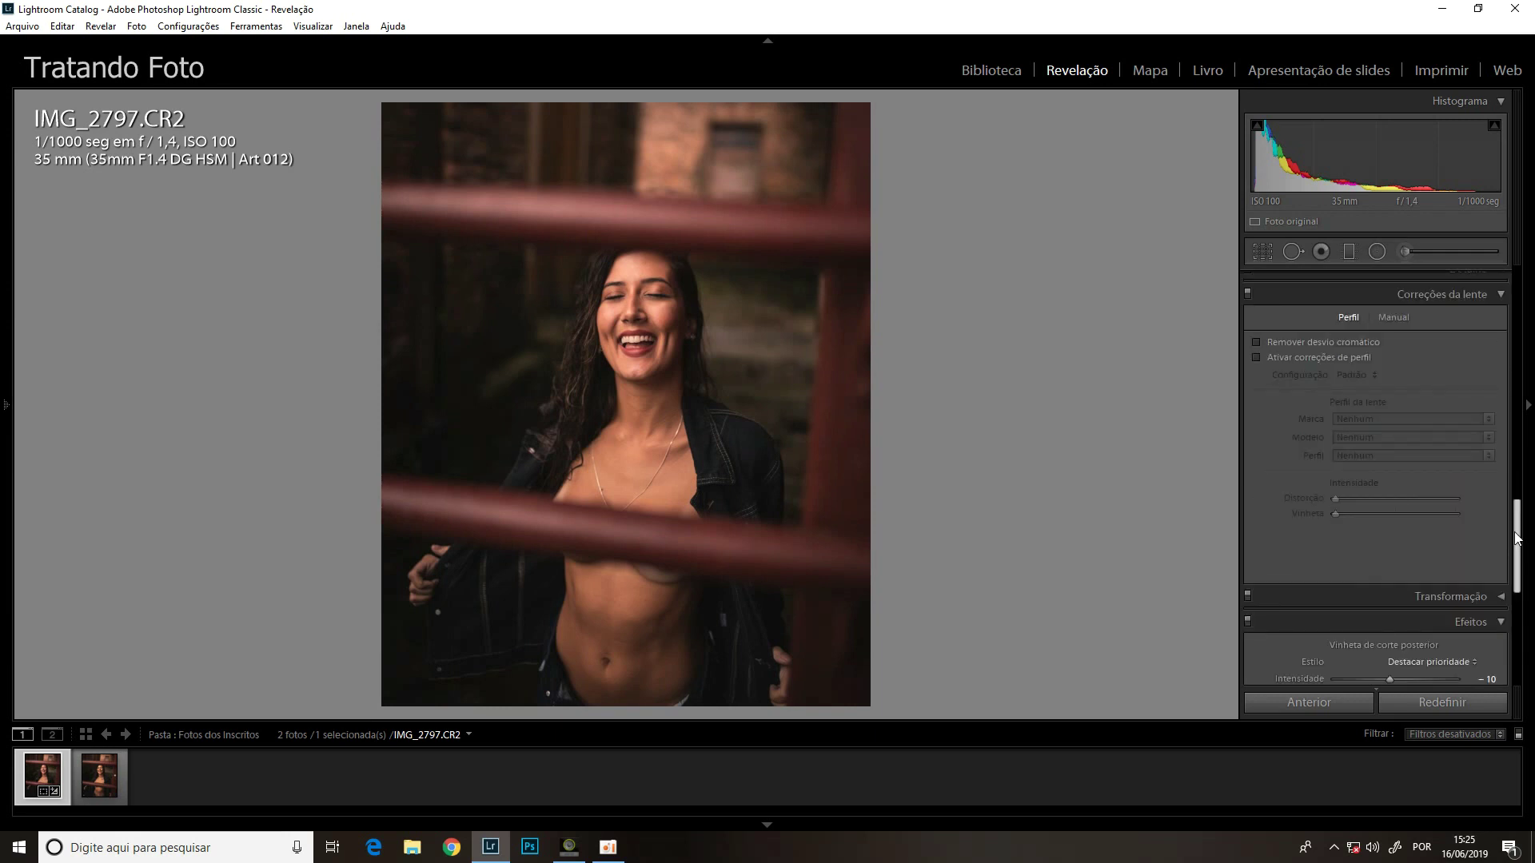
left_click_drag(1517, 537, 1515, 468)
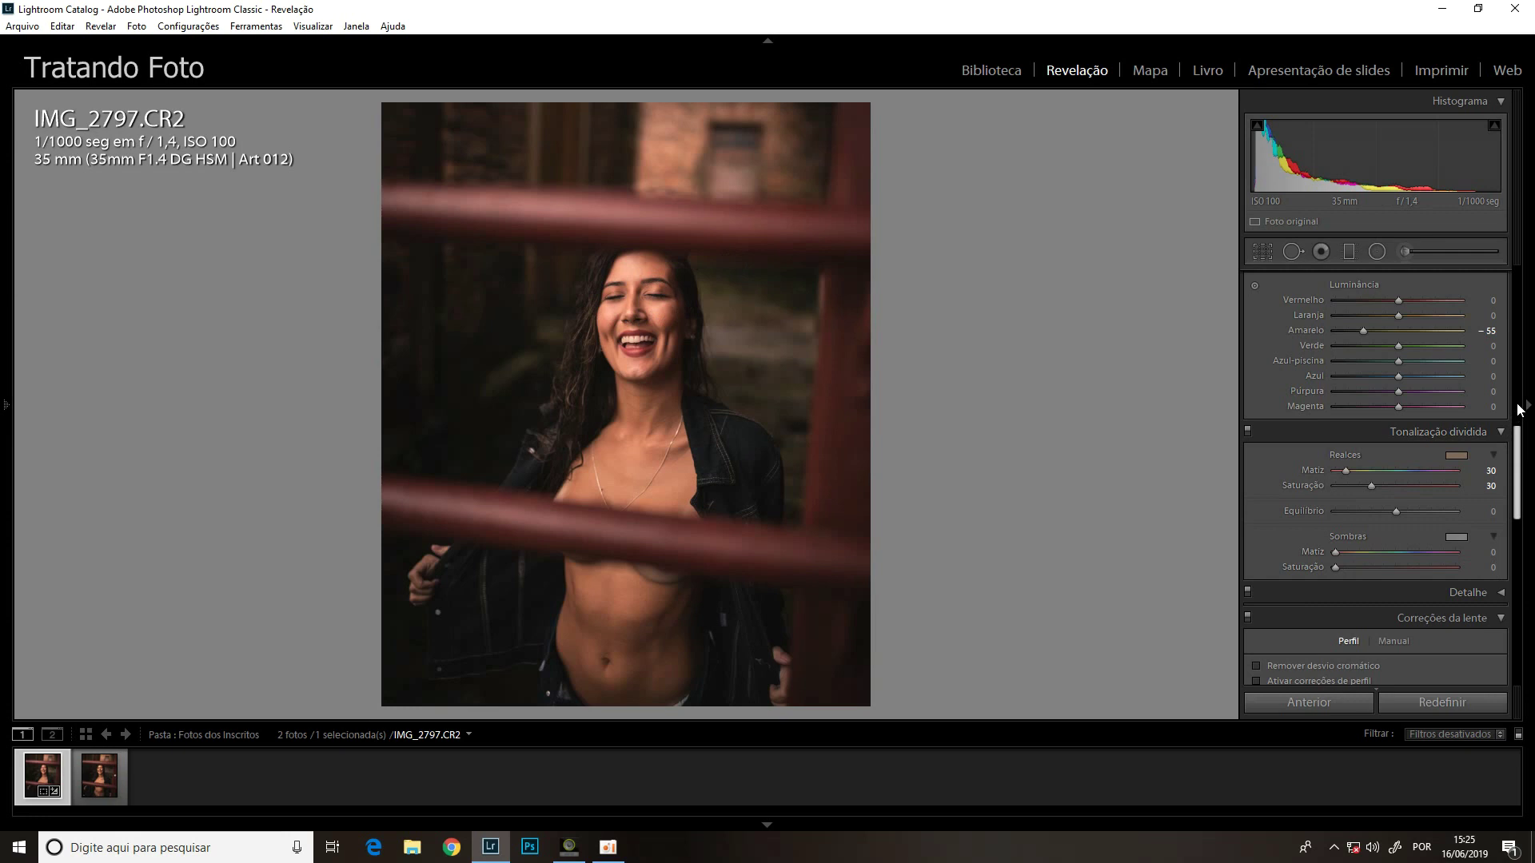
Switch the tone curve to the Blue channel and add control points on it.
scroll(1519, 410, "up", 5)
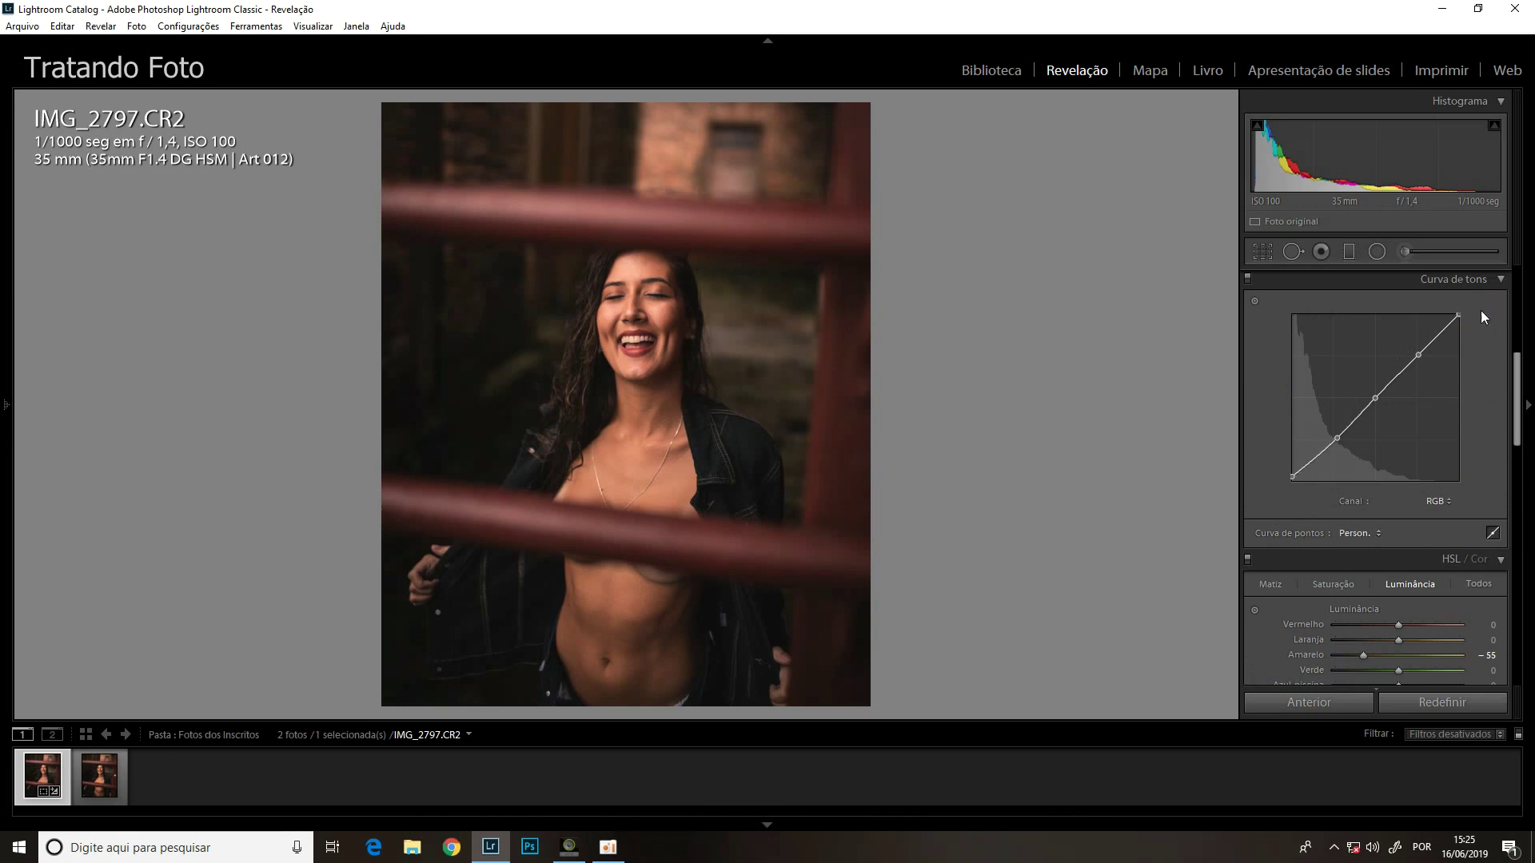
left_click(1436, 503)
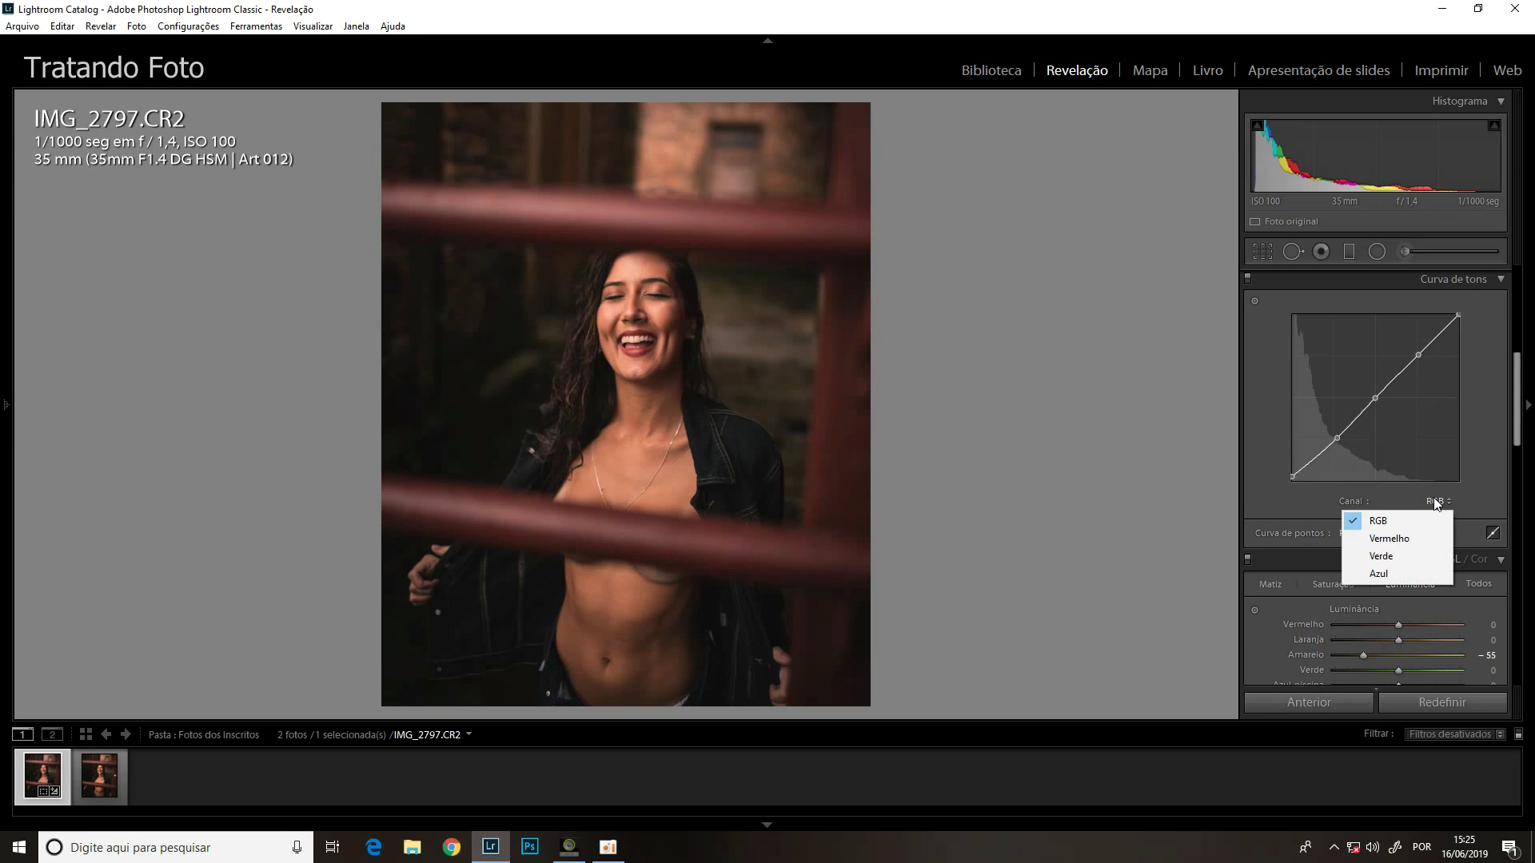
left_click(1382, 574)
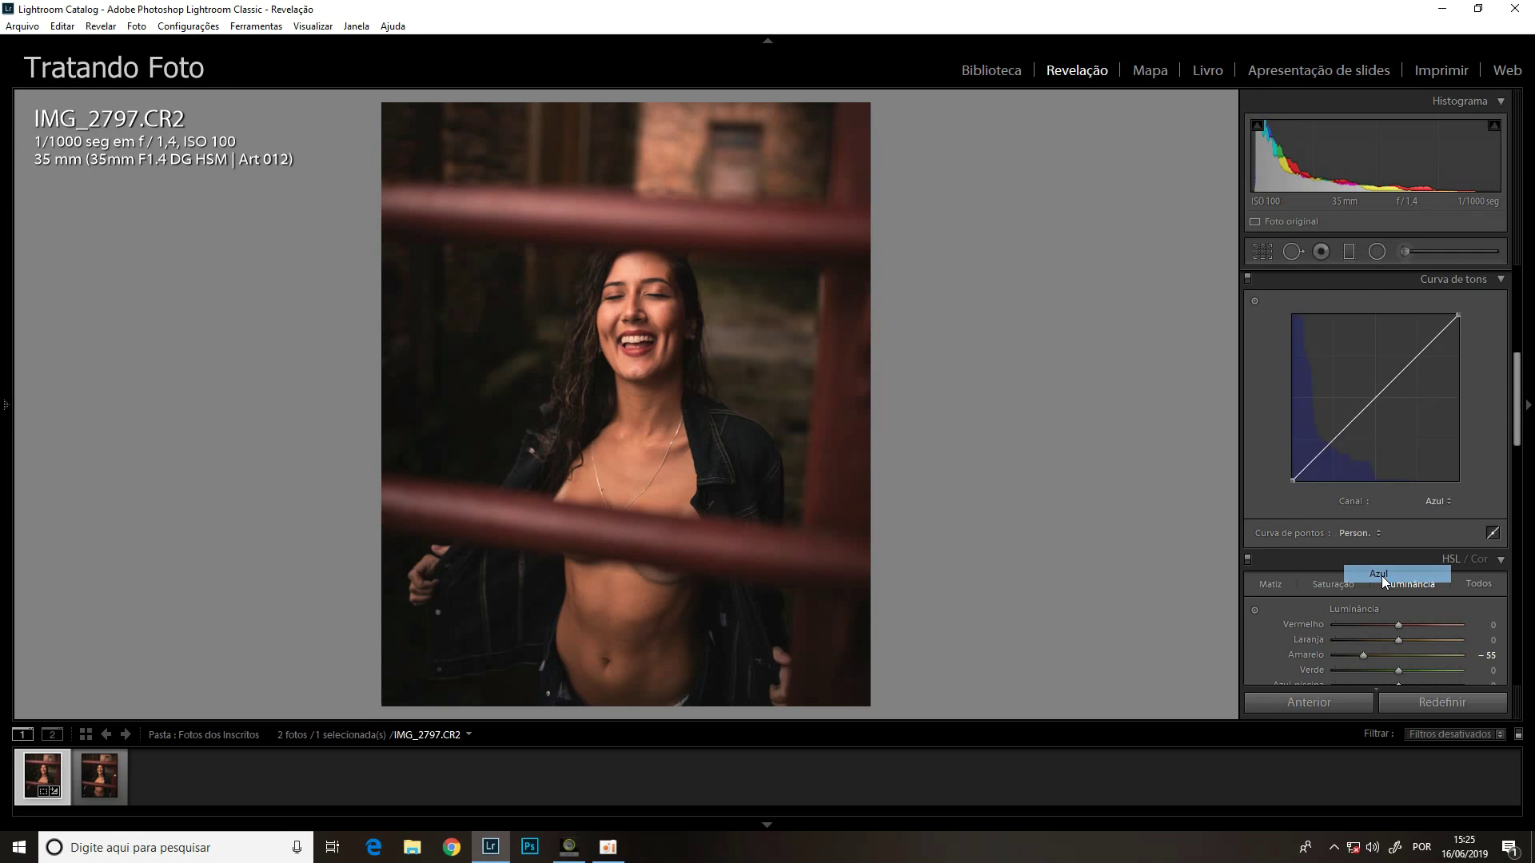
left_click(1382, 575)
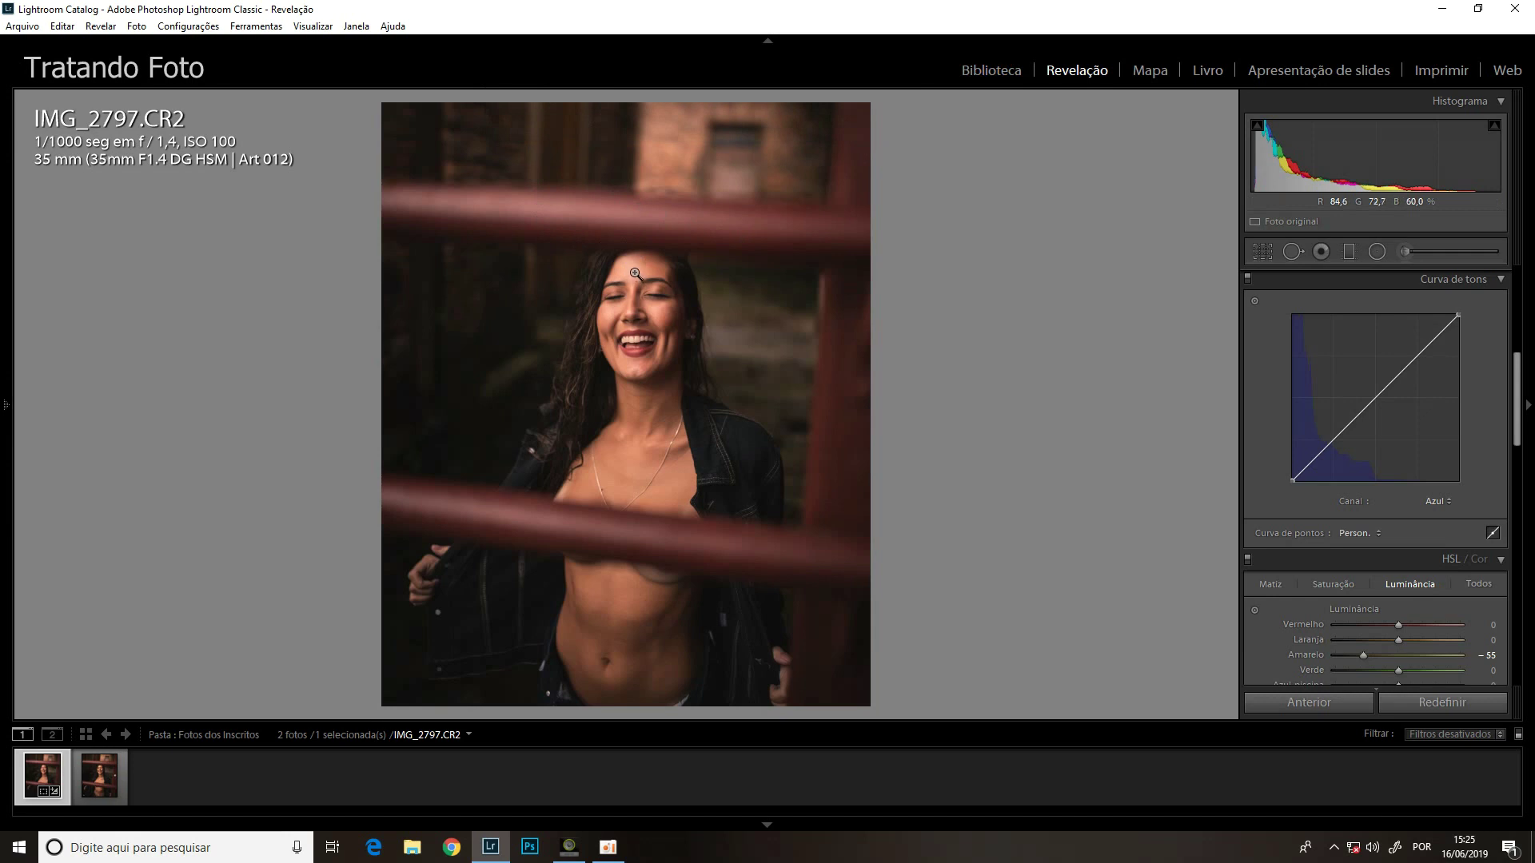
left_click(1375, 397)
Pull a blue tone-curve midtone point down to 53.3 / 46.2%, then compare against Noah final.jpg.
left_click(1336, 435)
left_click(1431, 343)
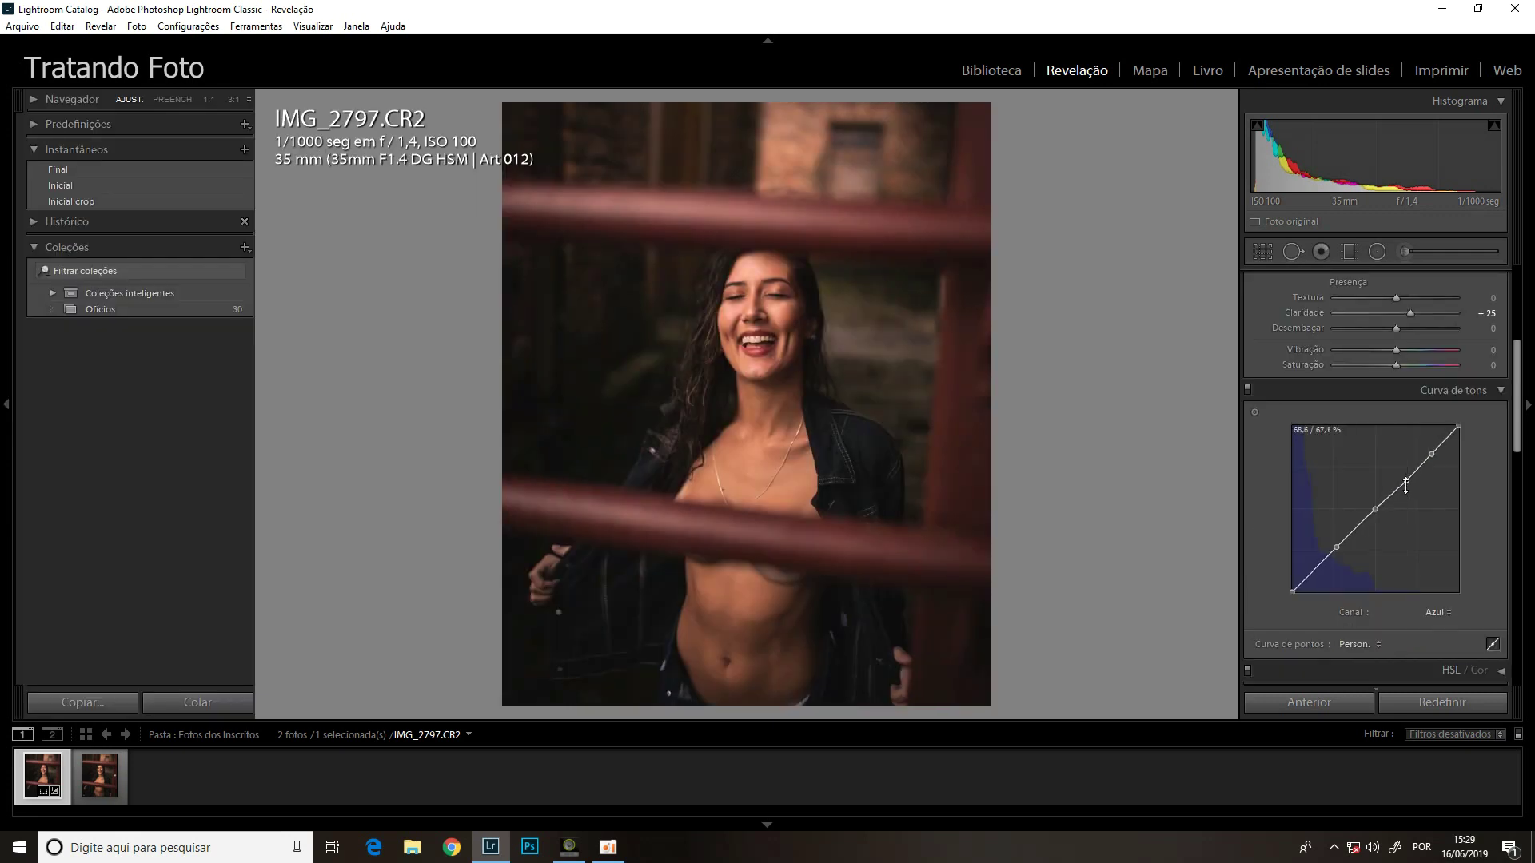
left_click_drag(1375, 512, 1383, 500)
key("Right")
key("Left")
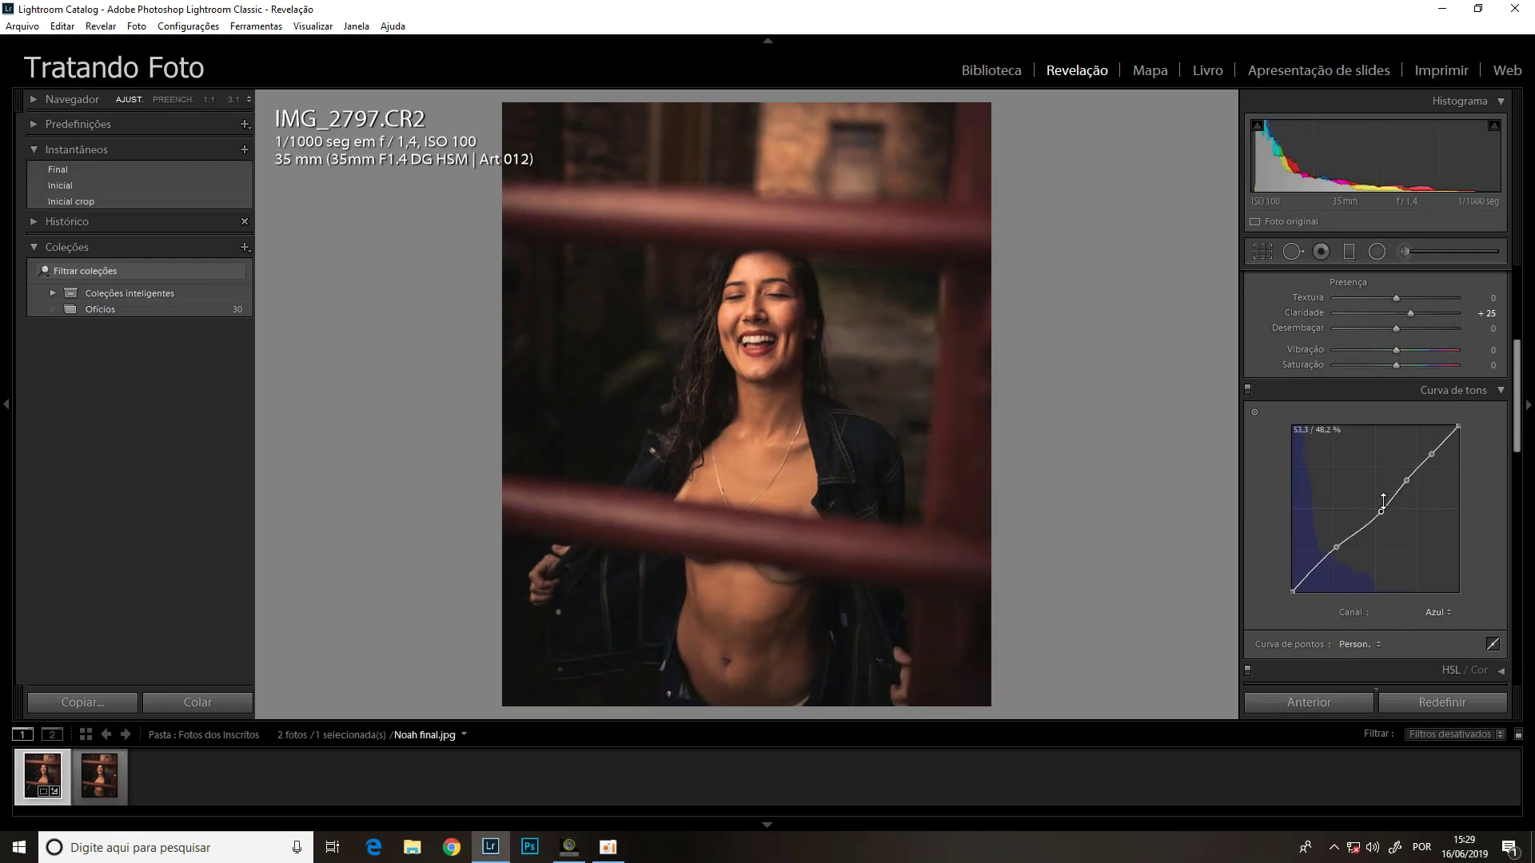